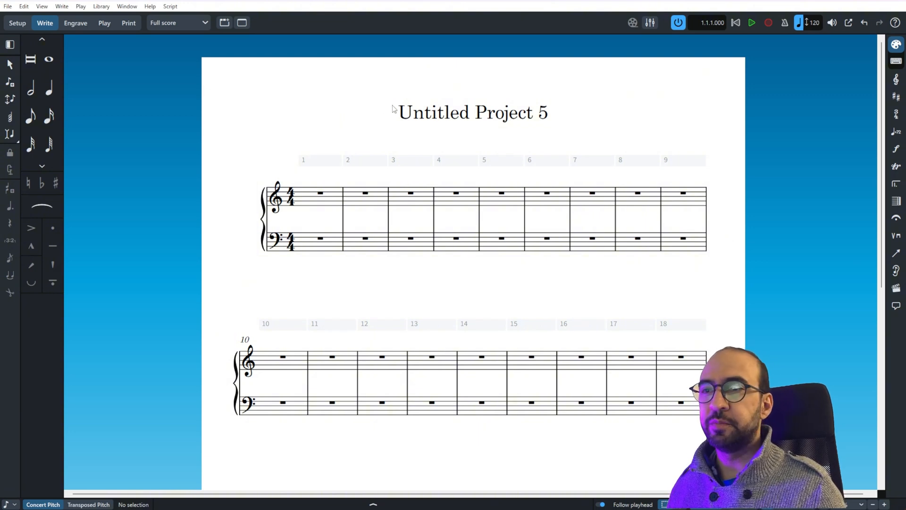
Switch to Setup mode and open the Project Info for the flow
double_click(412, 115)
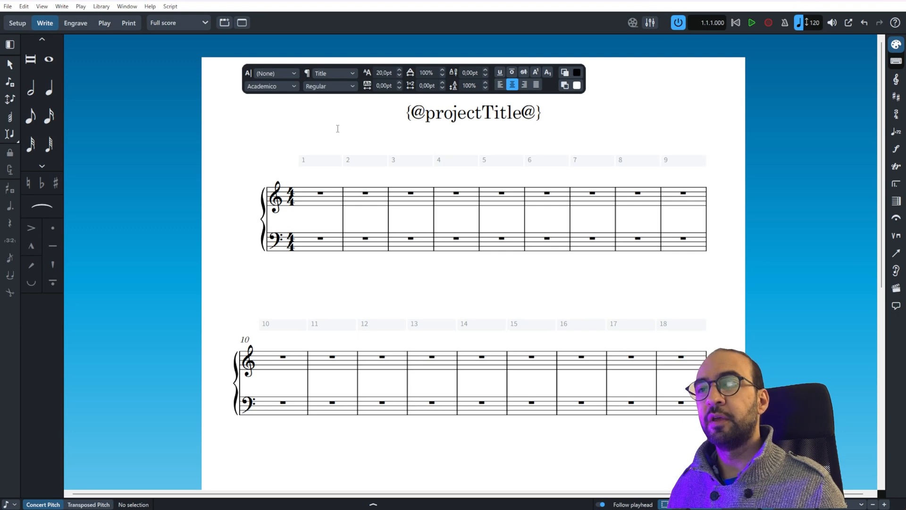
left_click(272, 136)
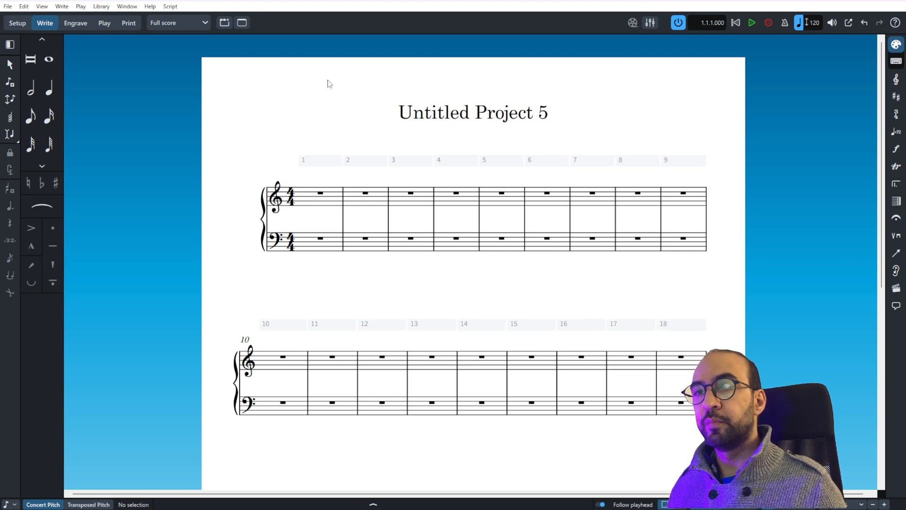
left_click(23, 24)
right_click(339, 458)
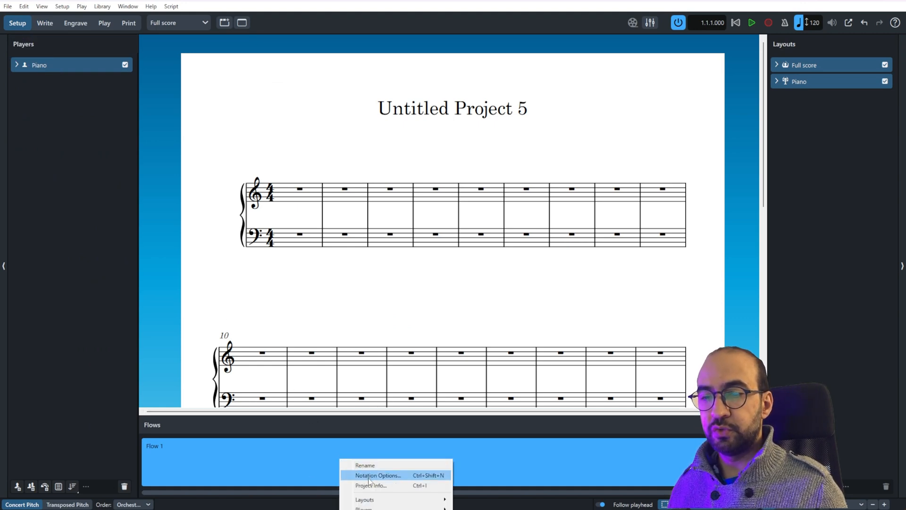
left_click(390, 486)
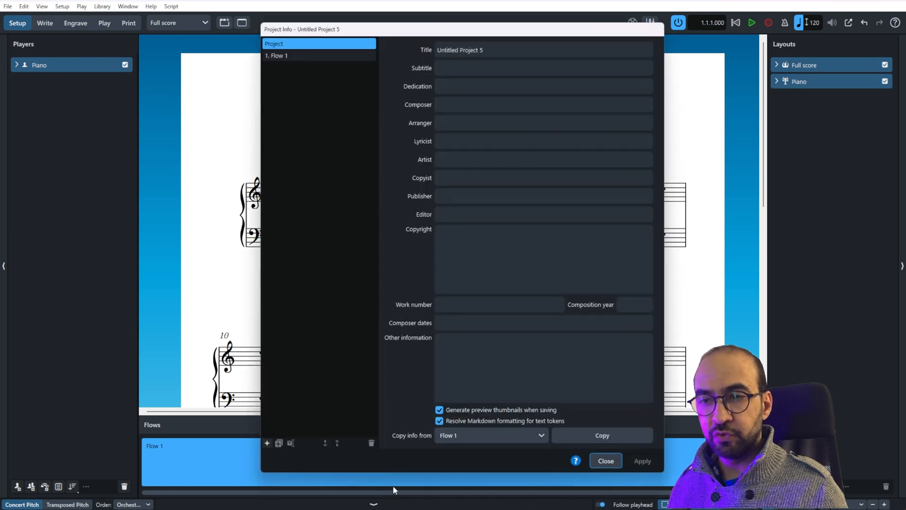
Set the title of Flow 1 to "Basics" in the project information
left_click(345, 56)
left_click(493, 48)
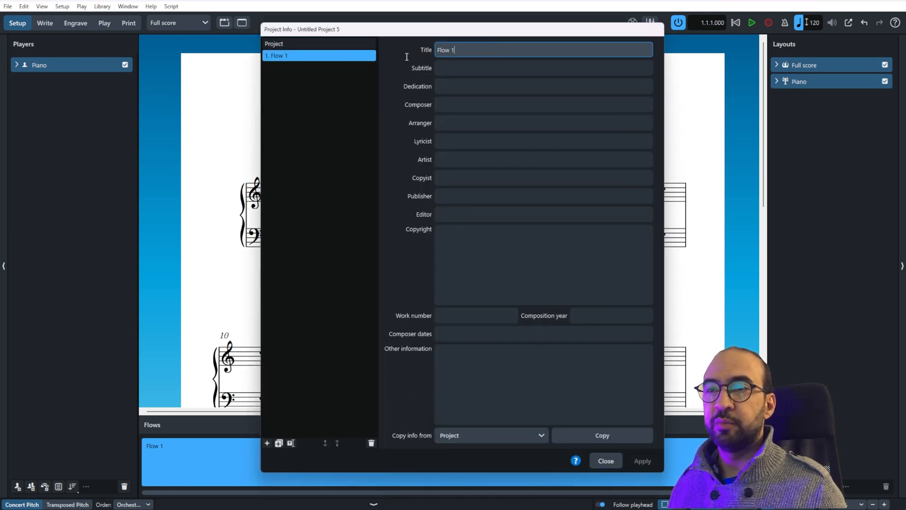
left_click_drag(418, 29, 617, 69)
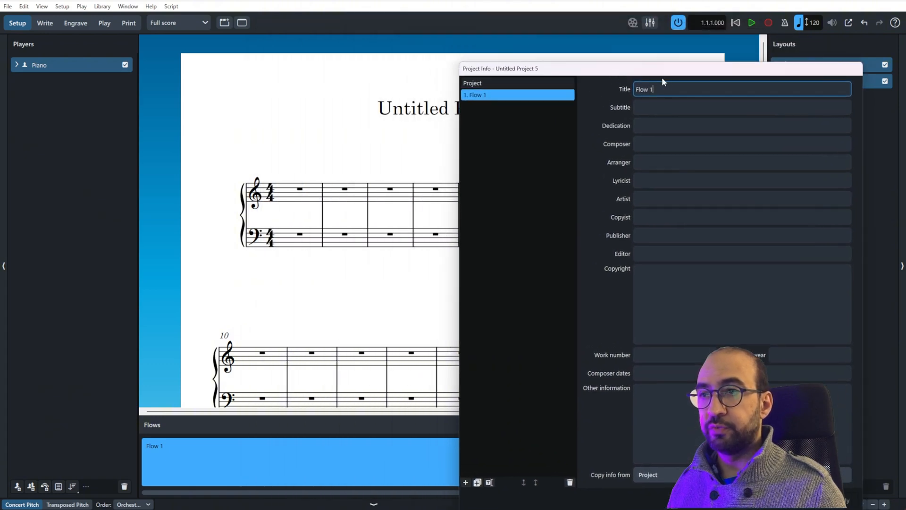
left_click_drag(669, 87, 600, 87)
key("BackSpace")
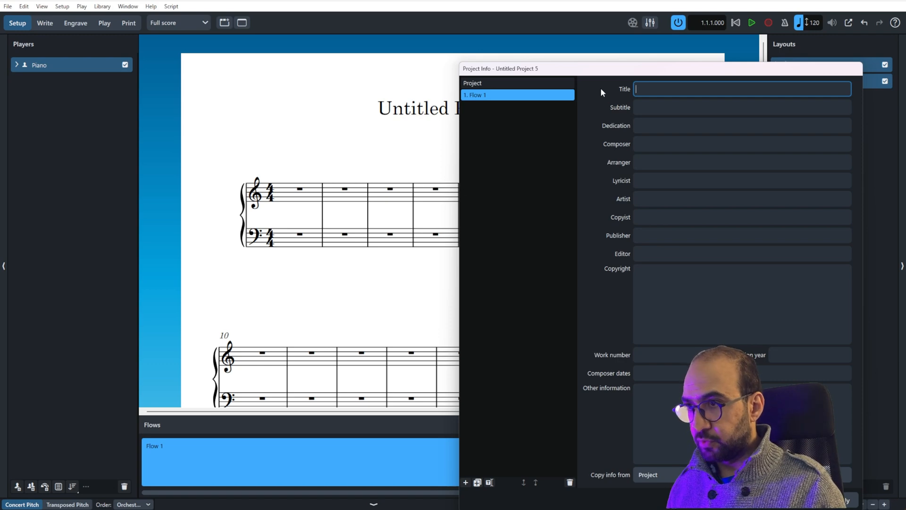
type("BAsic")
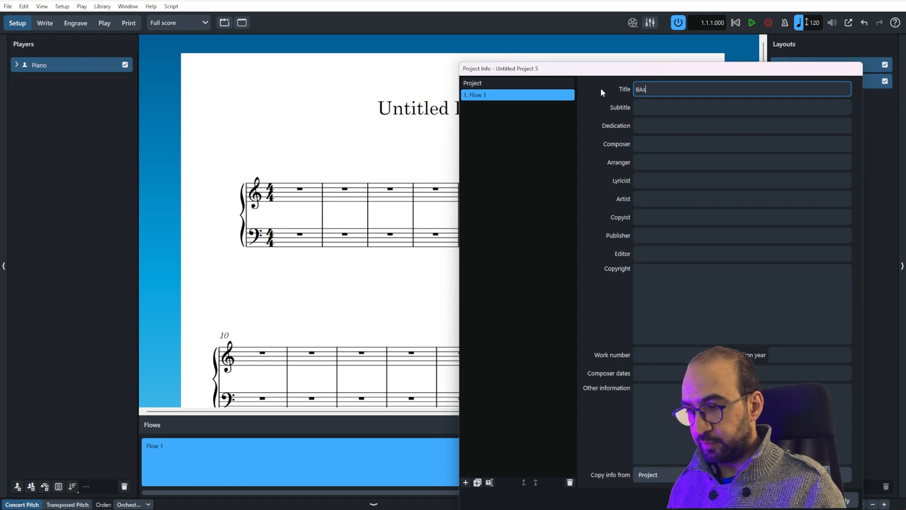
key("BackSpace")
key("BackSpace")
key("BackSpace")
key("BackSpace")
type("asics")
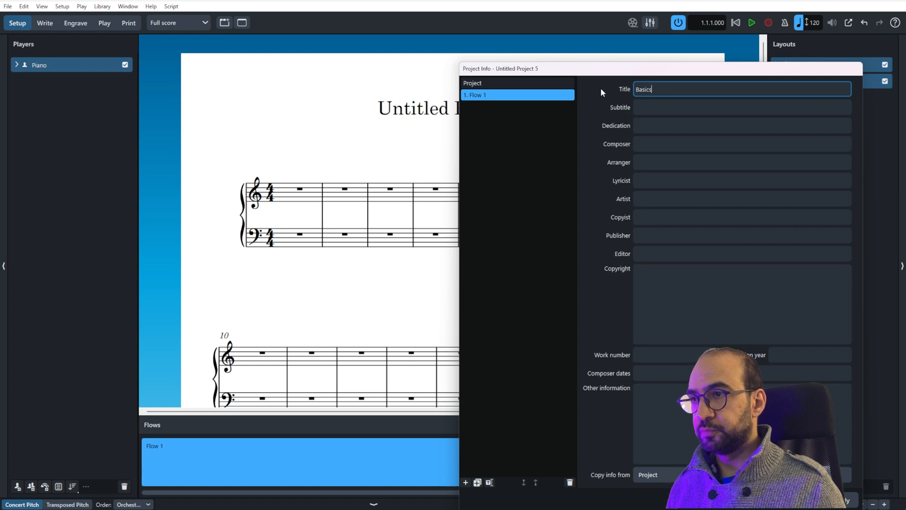
Set the overall project title to "Basics", apply the project information and close the dialog
left_click(563, 84)
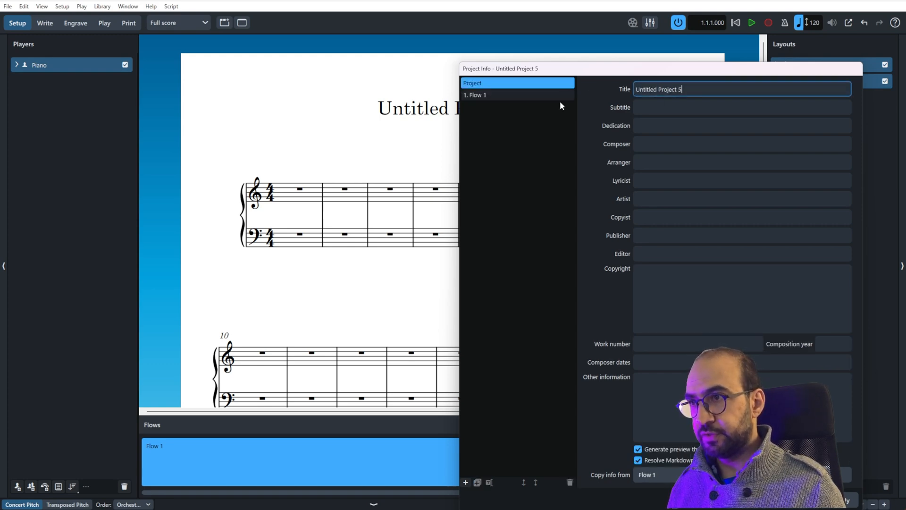
triple_click(647, 89)
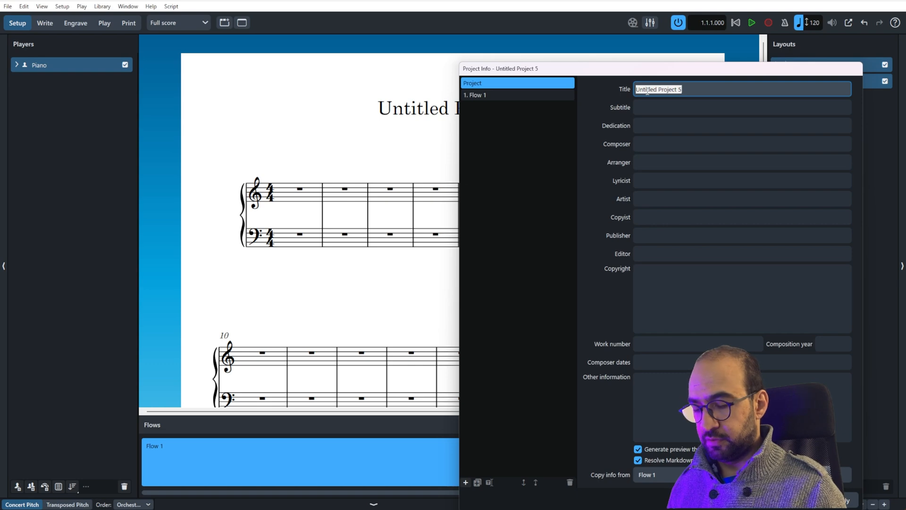
type("Basics")
key("Return")
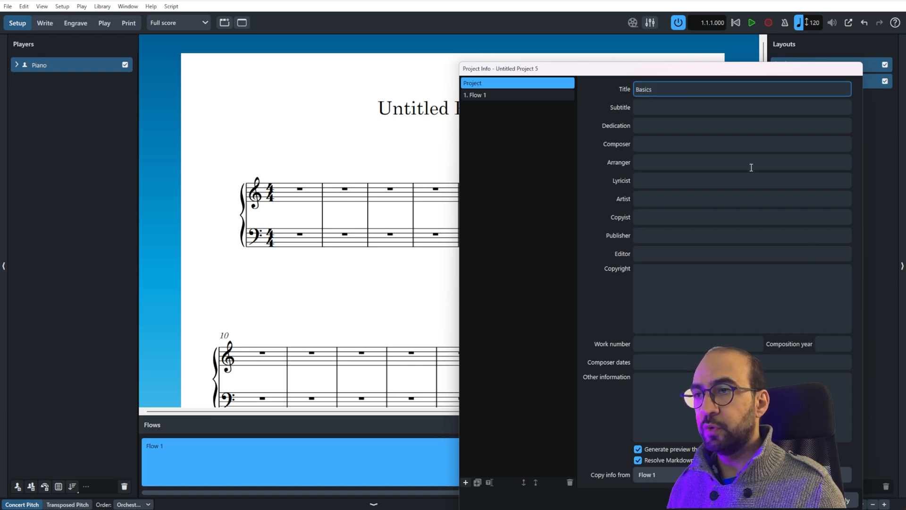
left_click(506, 96)
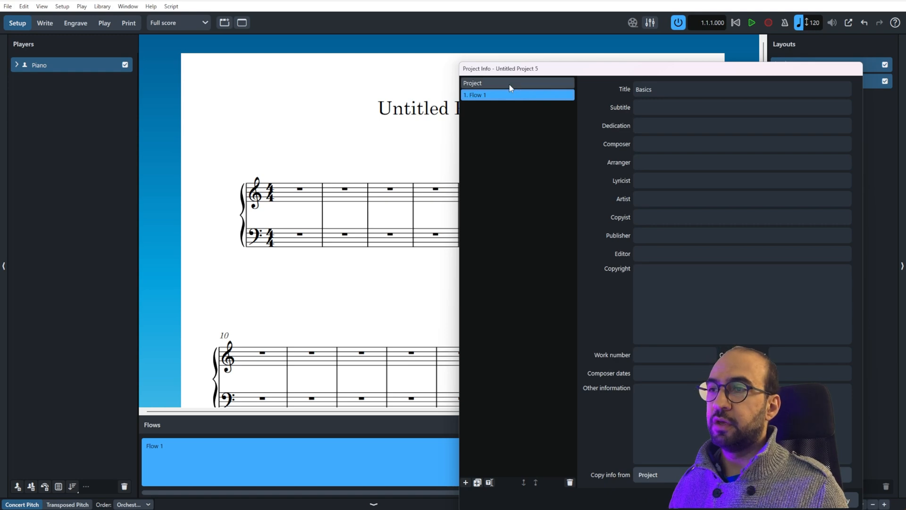
left_click(510, 88)
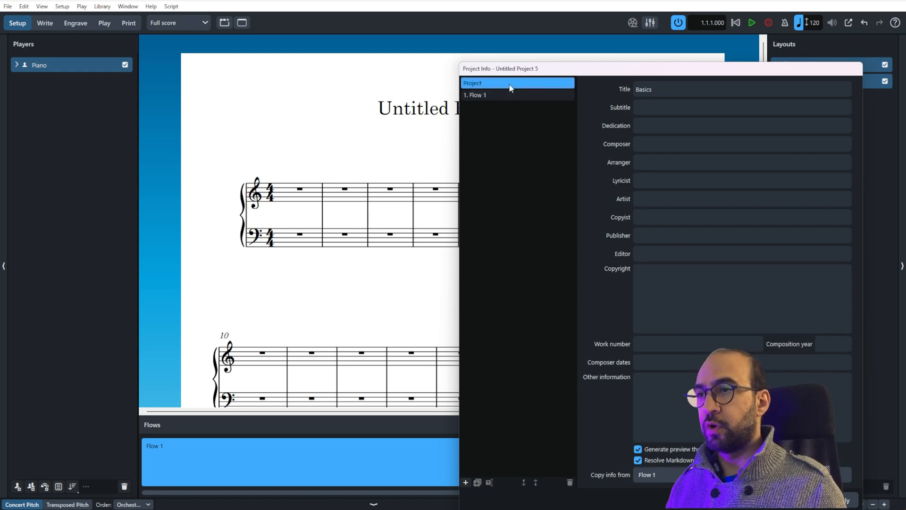
left_click(847, 499)
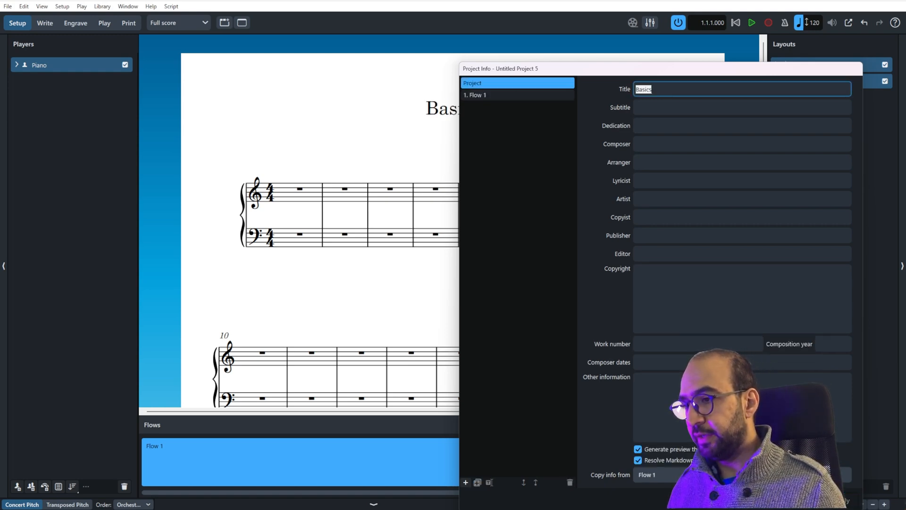
left_click(804, 501)
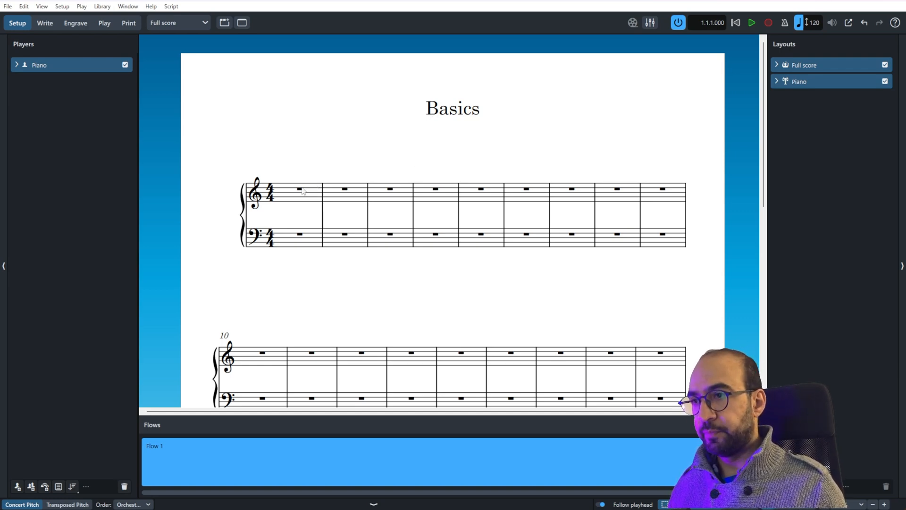
In Write mode, change the time signature to 3/4 from bar 3 onwards
key("ctrl+2")
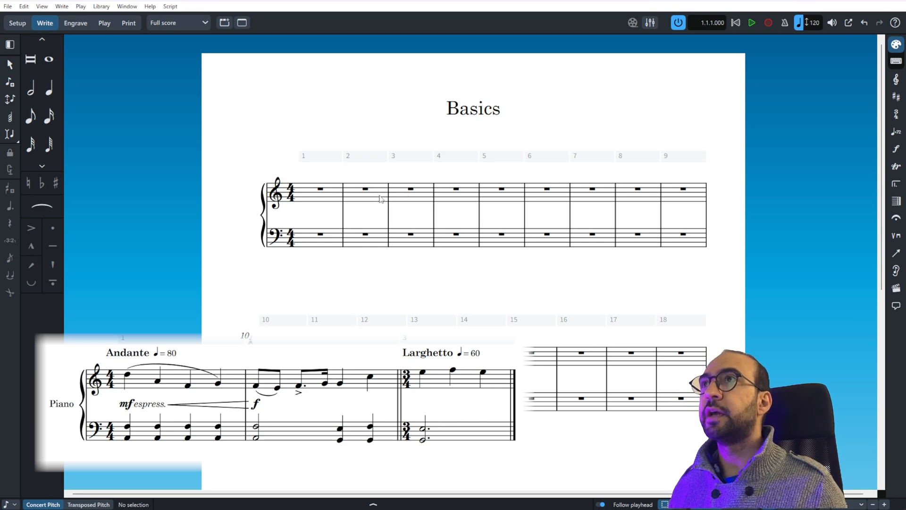
left_click(402, 202)
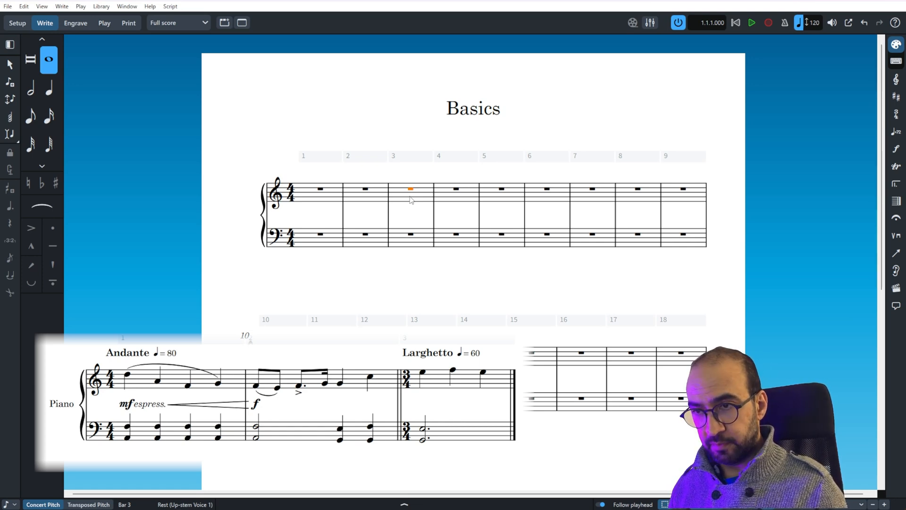
key("shift+m")
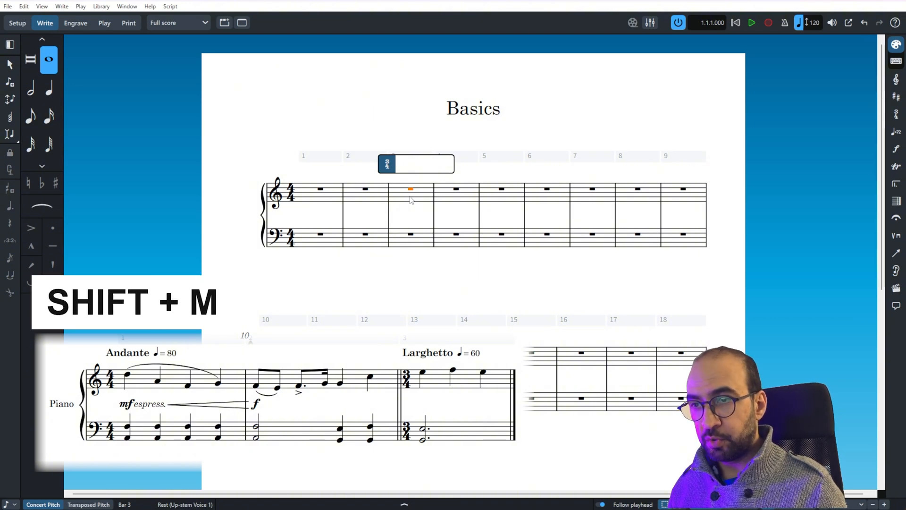
type("3/4")
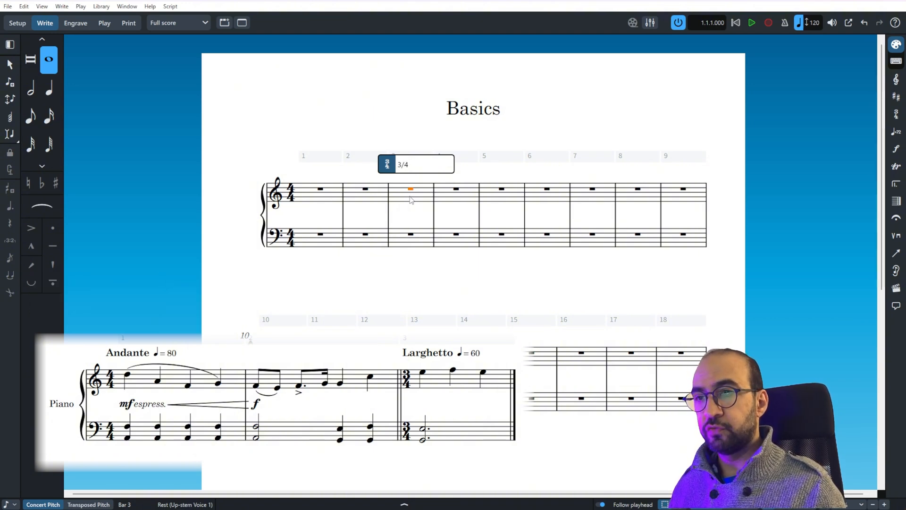
key("Return")
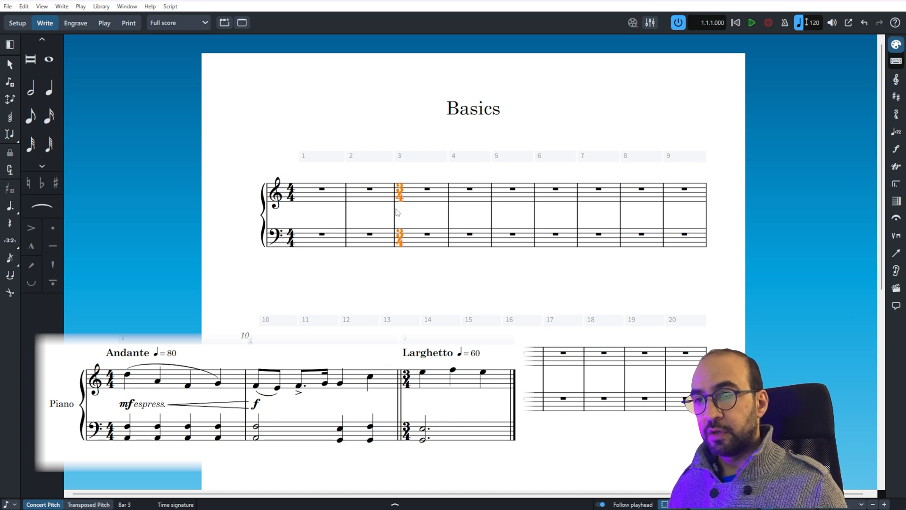
key("Escape")
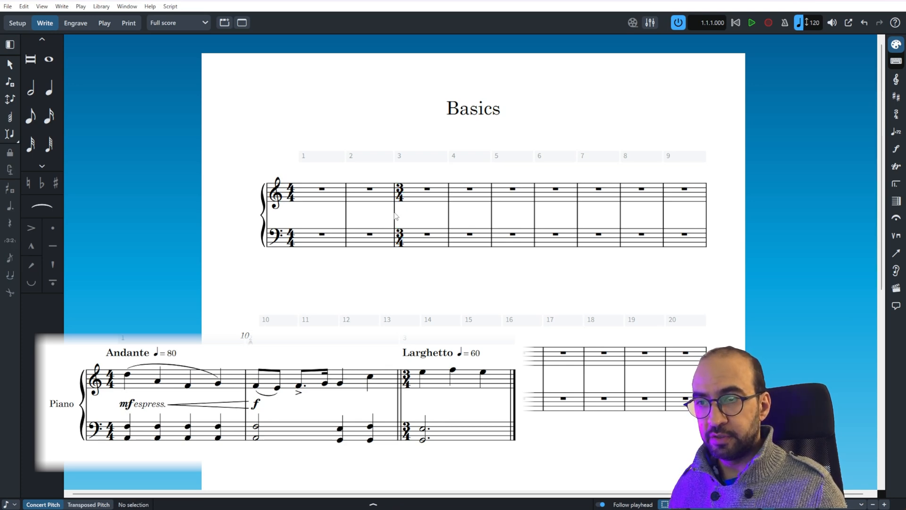
Change the barline between bars 2 and 3 to a double barline
left_click(396, 215)
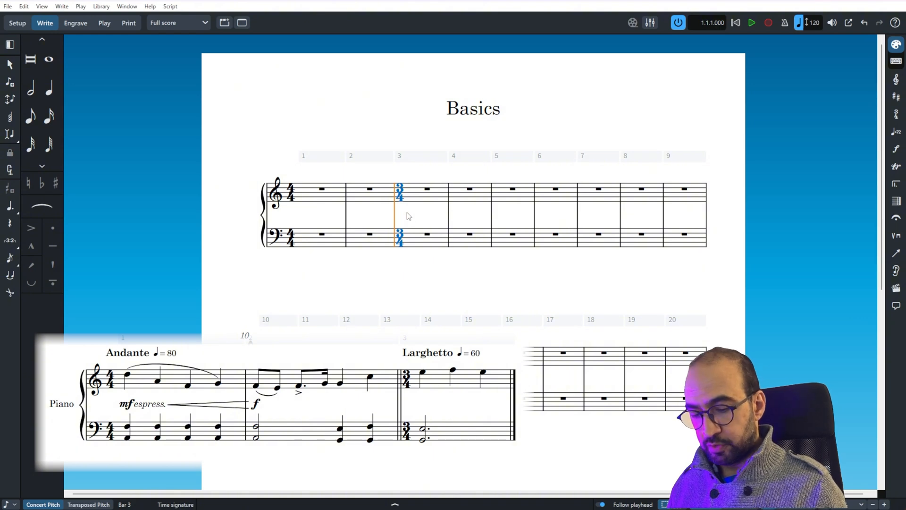
key("shift+b")
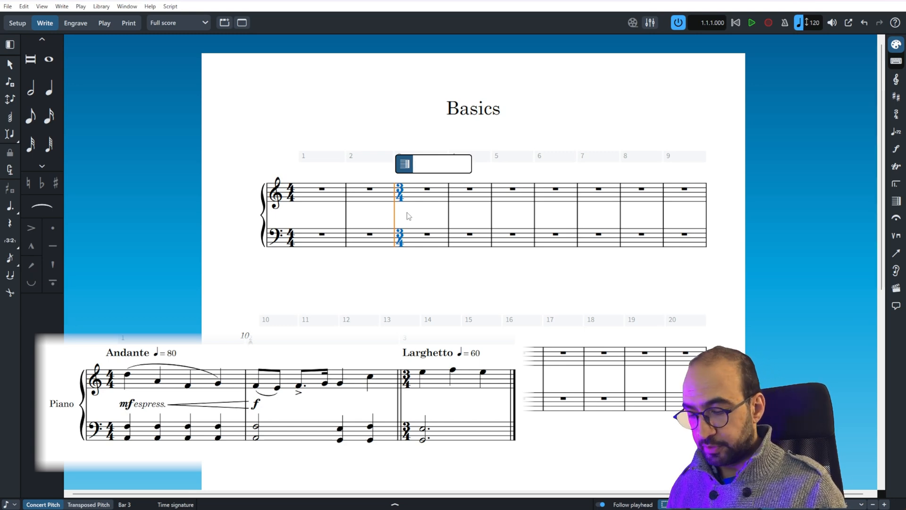
type("double")
key("Return")
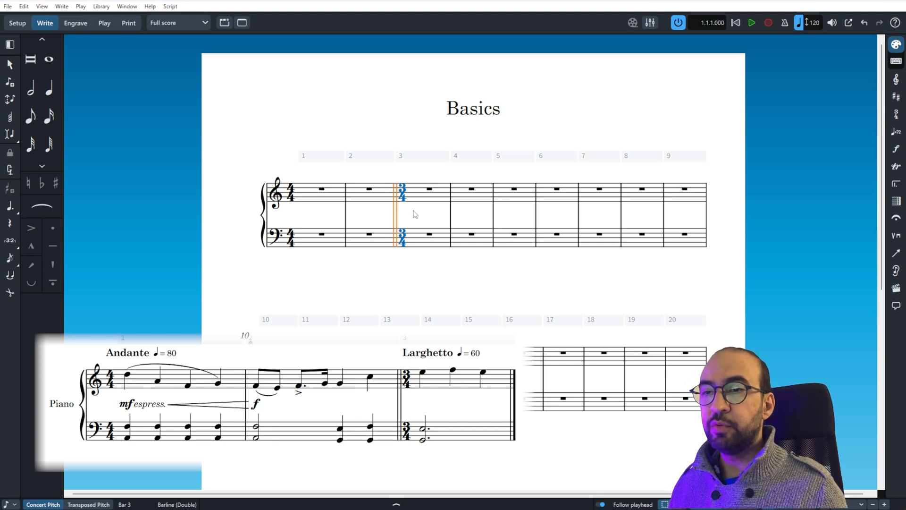
key("Escape")
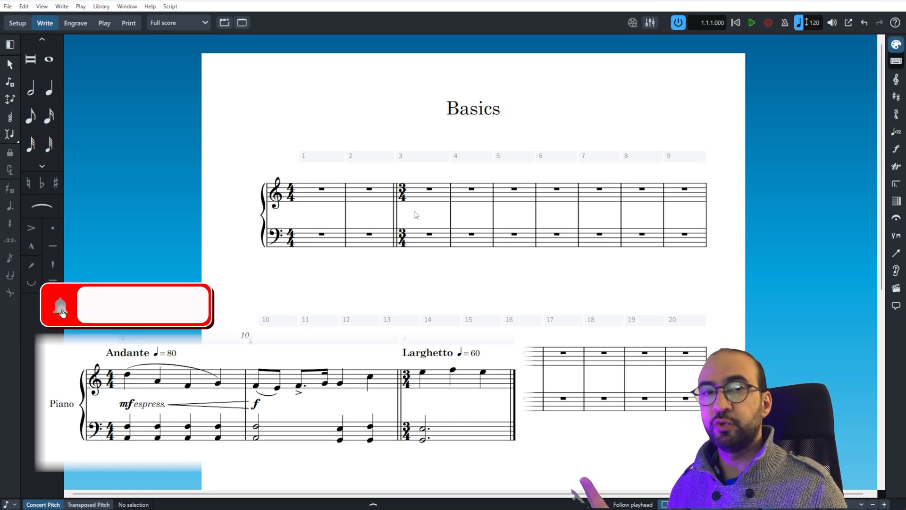
Change the barline at the end of bar 3 to a final barline
left_click(451, 214)
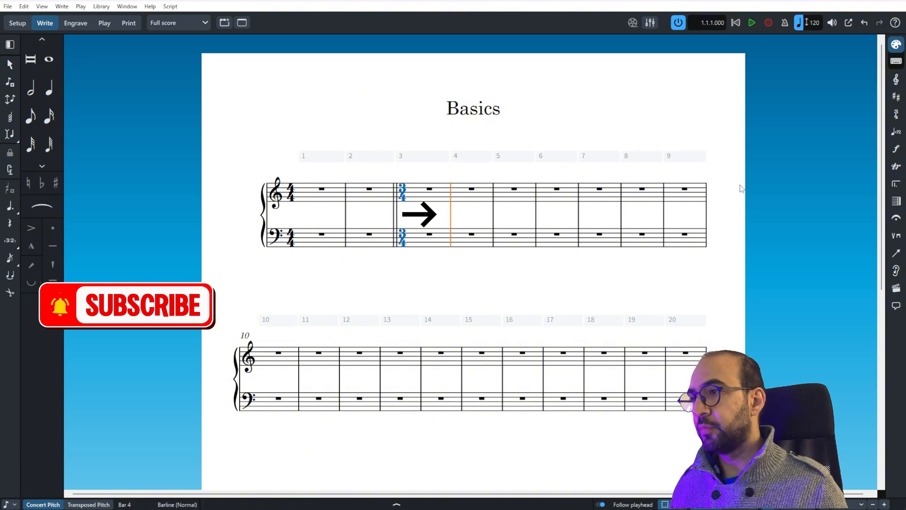
left_click(897, 202)
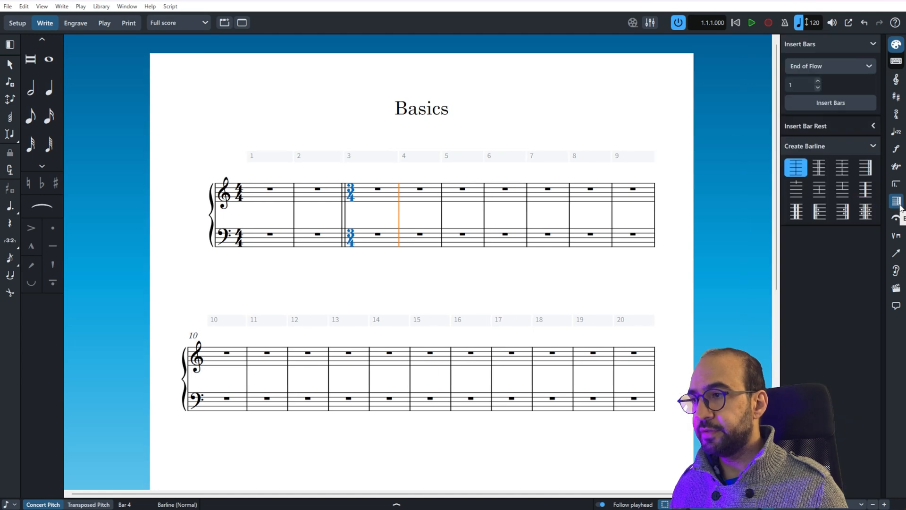
left_click(867, 174)
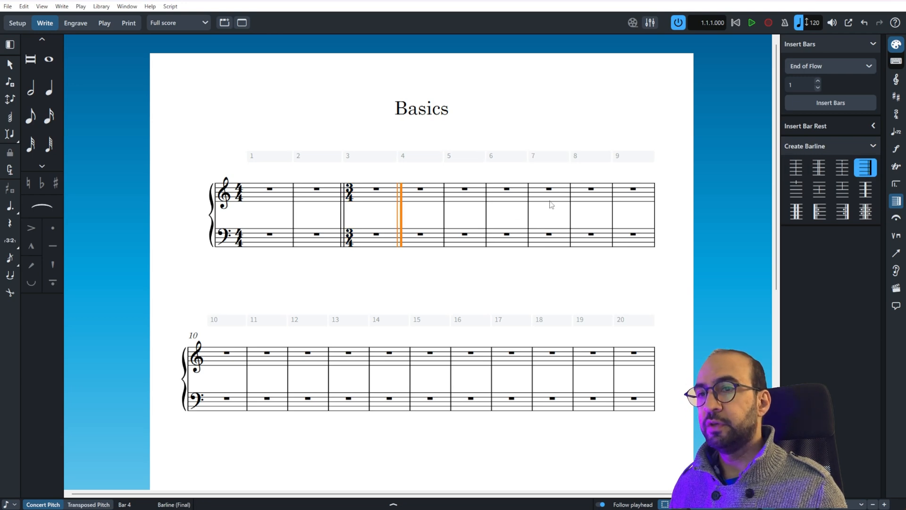
left_click(344, 284)
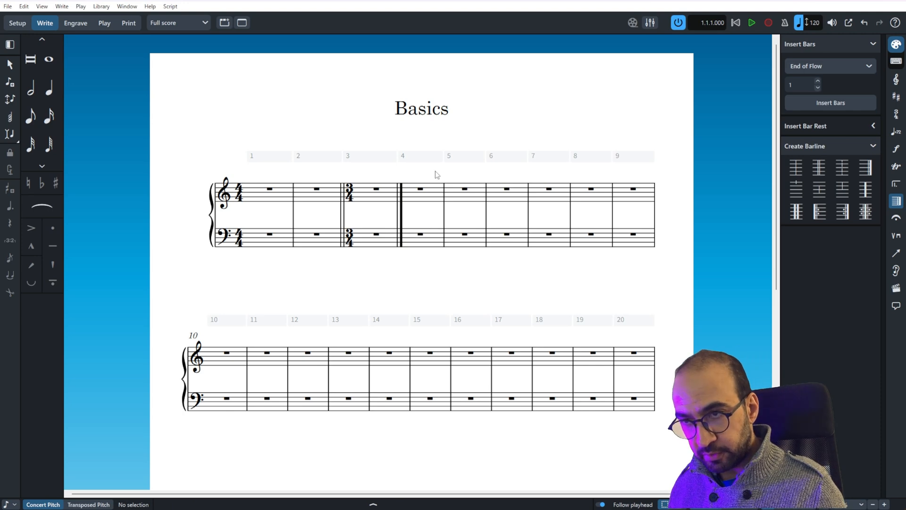
Delete bars 4 through 42 so the flow ends after bar 3
left_click_drag(452, 253, 451, 251)
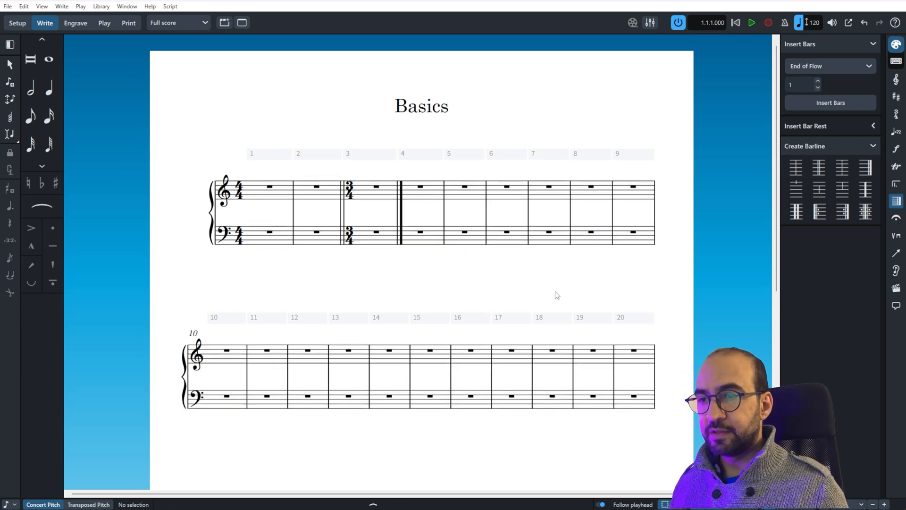
scroll(543, 348, "down", 7)
scroll(541, 347, "up", 7)
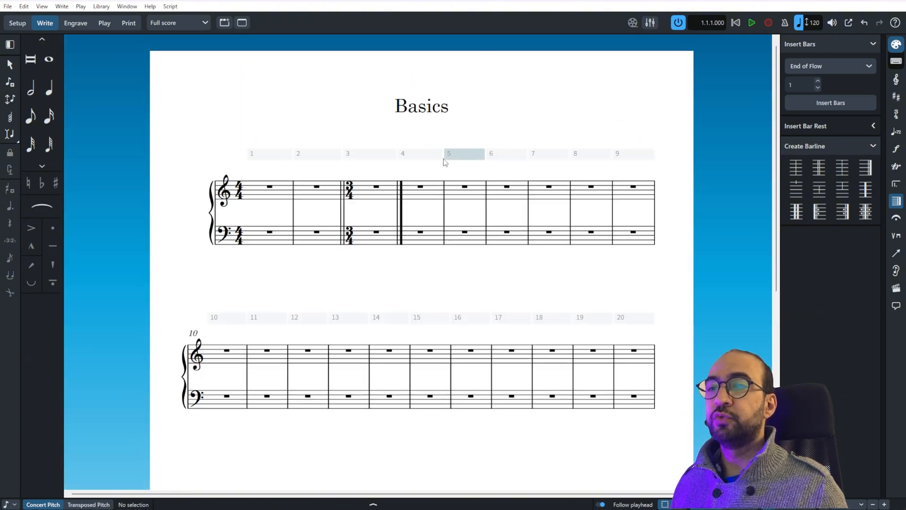
left_click(420, 156)
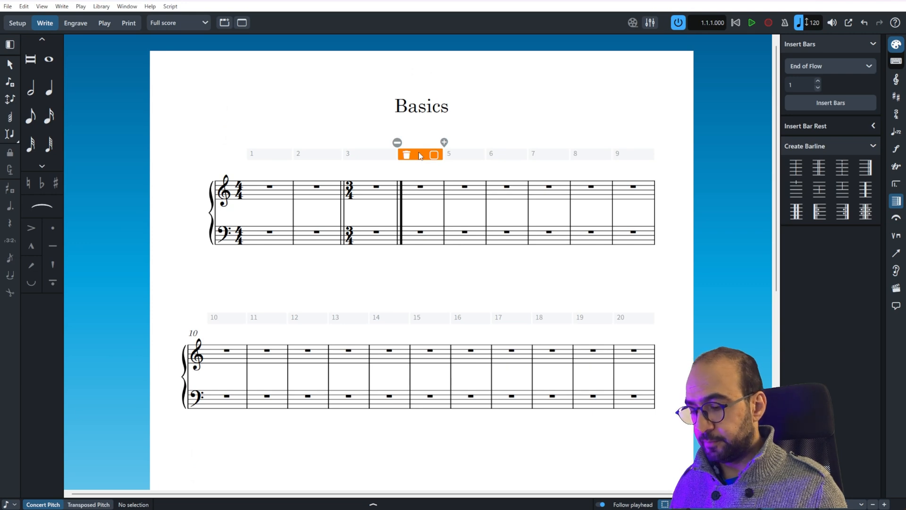
scroll(493, 270, "down", 2)
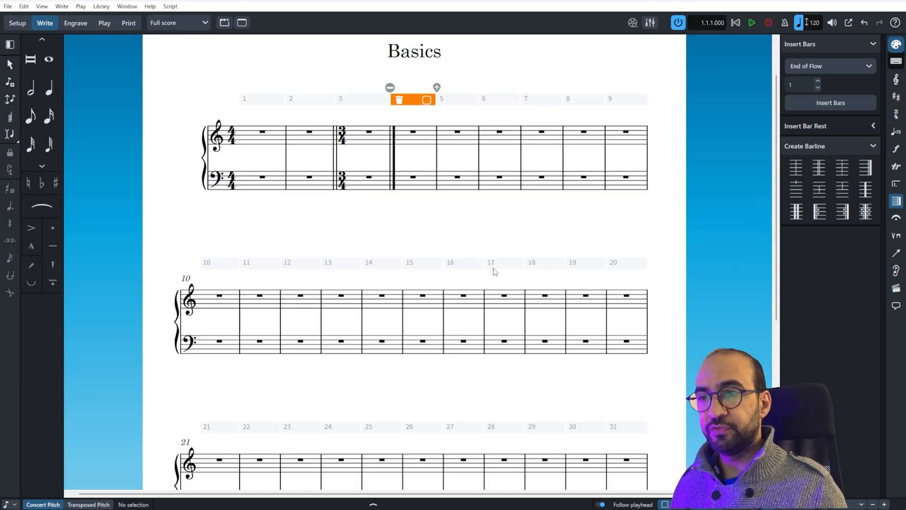
scroll(495, 271, "down", 4)
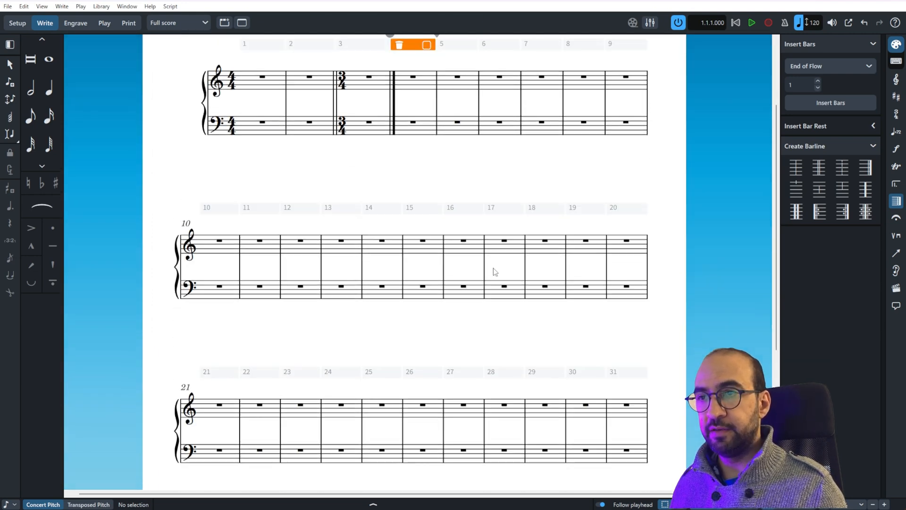
scroll(494, 272, "down", 7)
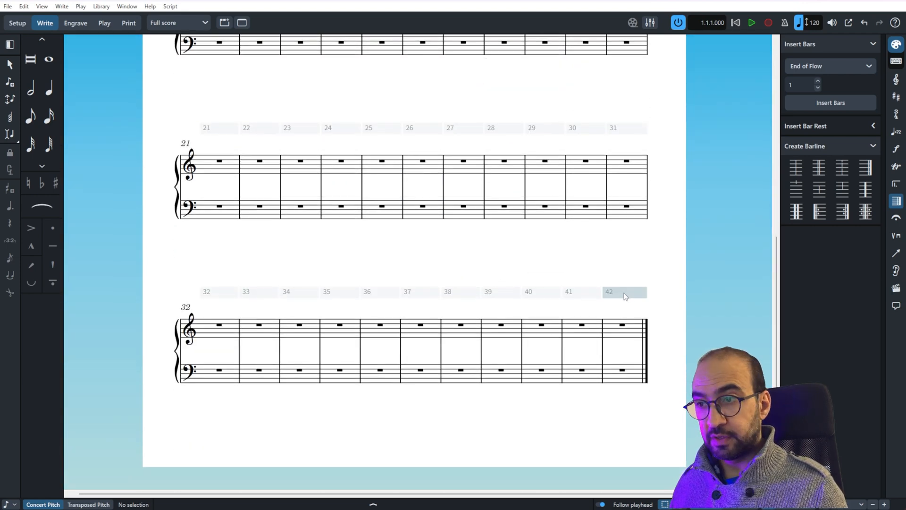
key("ctrl+a")
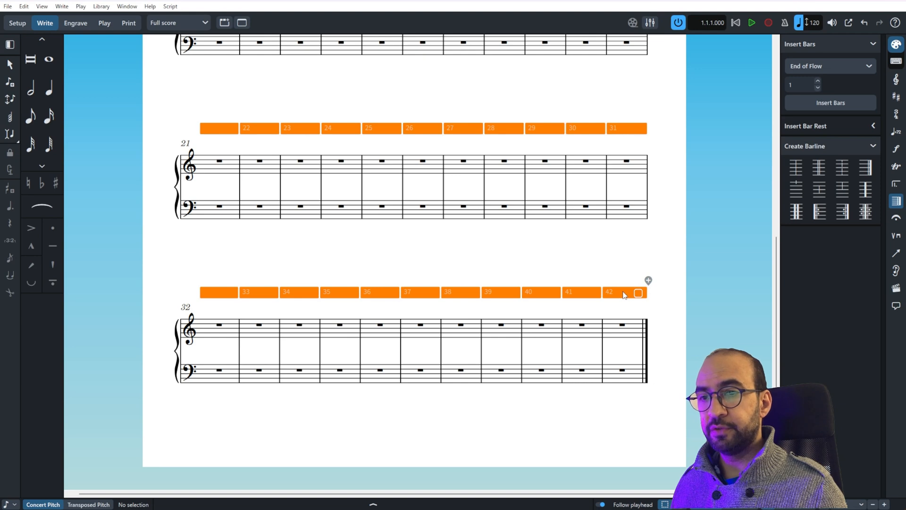
scroll(624, 296, "up", 10)
scroll(624, 291, "up", 2)
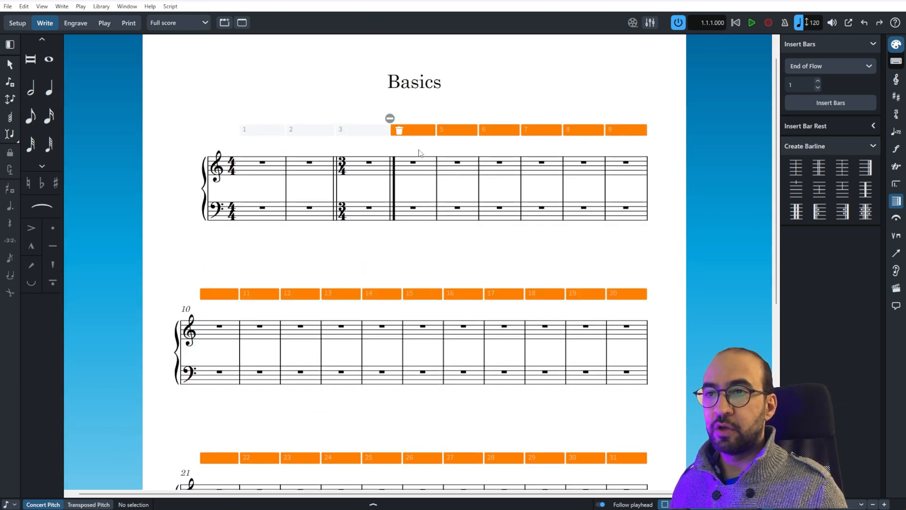
left_click(399, 131)
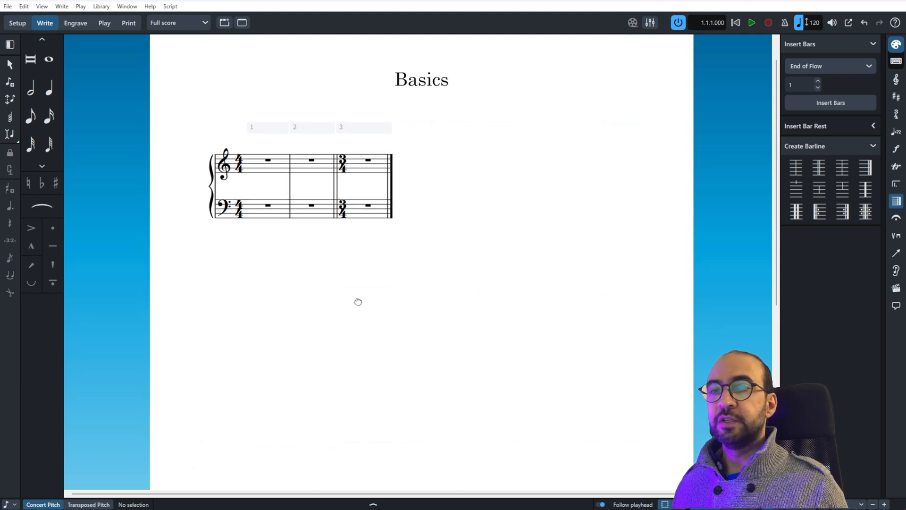
Enter the quarter notes D, A, F and G in bar 1 of the treble staff
key("z")
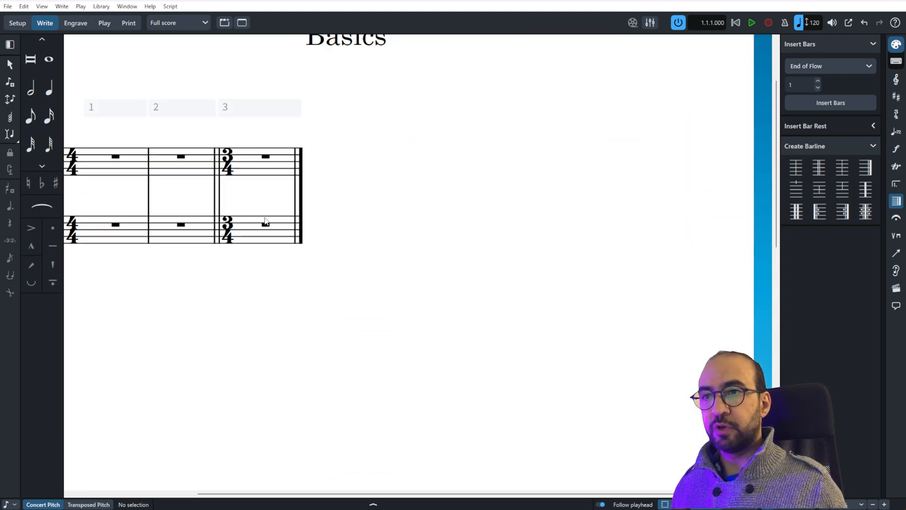
left_click_drag(265, 298, 671, 282)
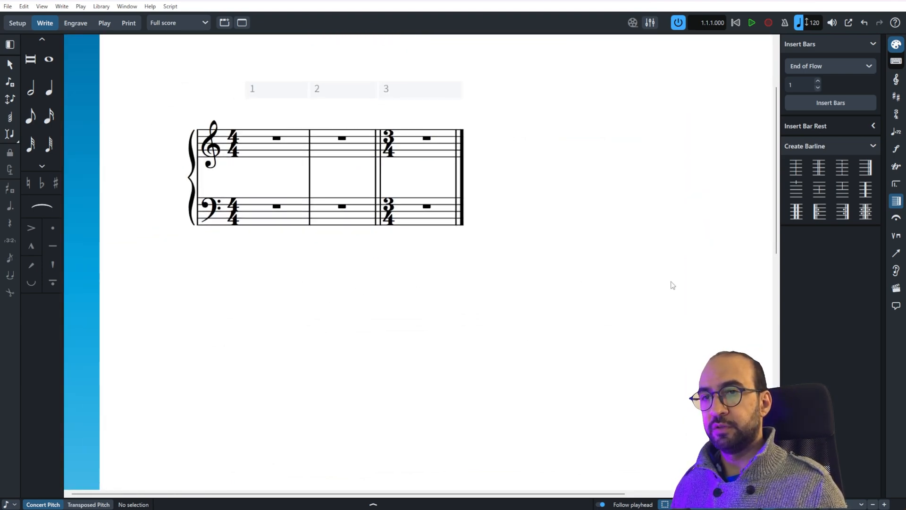
scroll(673, 285, "up", 1)
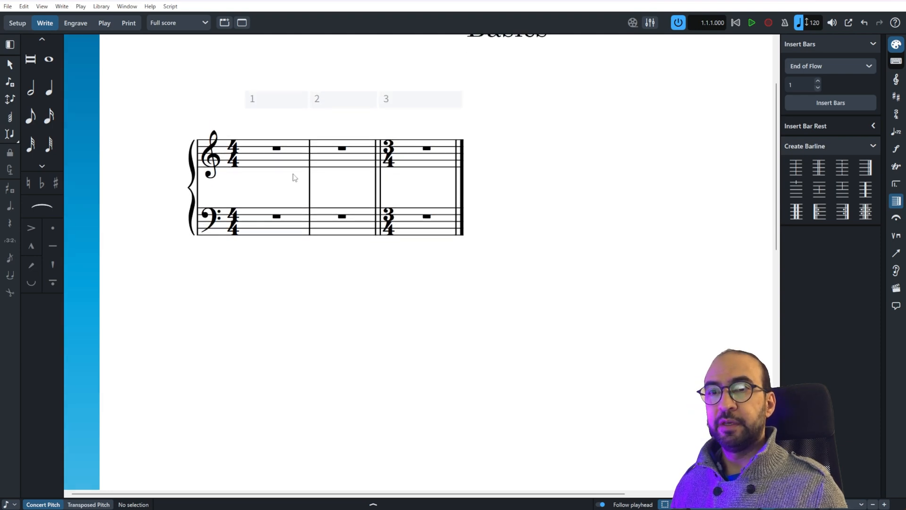
left_click(251, 163)
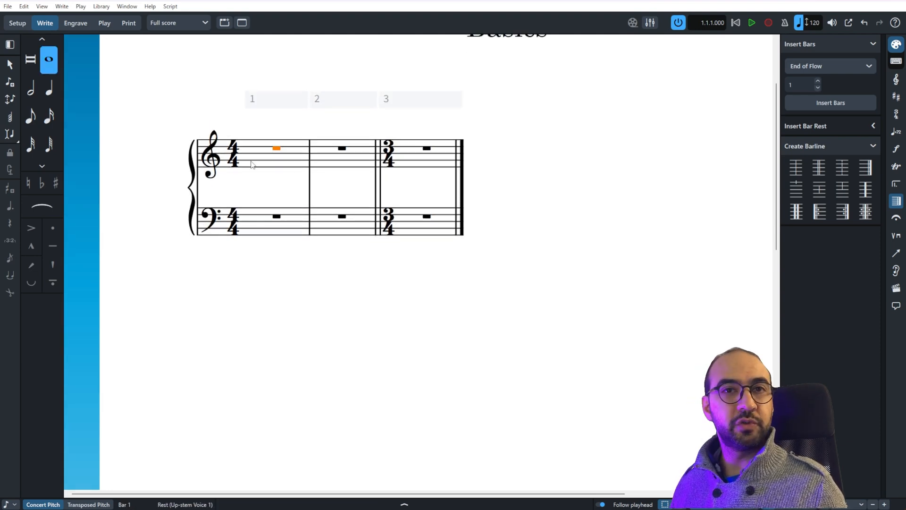
key("Return")
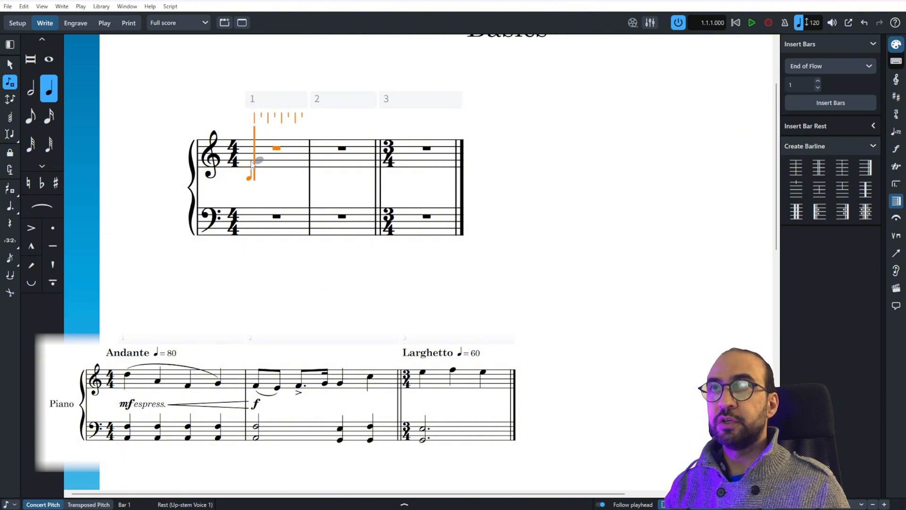
key("d")
key("a")
key("f")
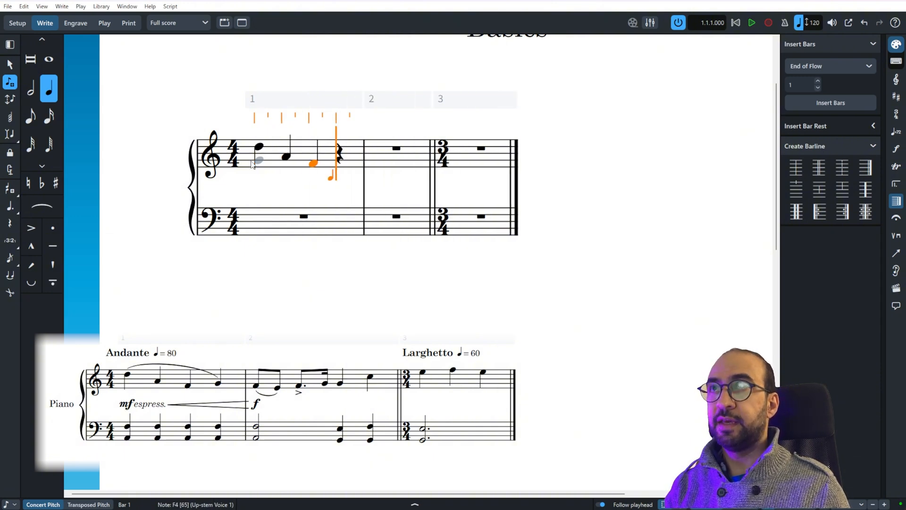
key("g")
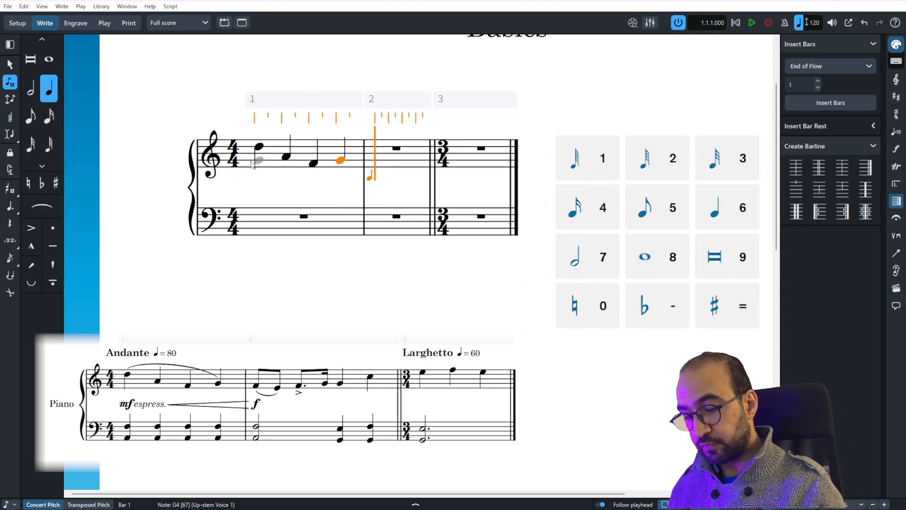
Fill the first two beats of treble bar 2 with eighth notes F and E, a dotted eighth F and a sixteenth G
key("5")
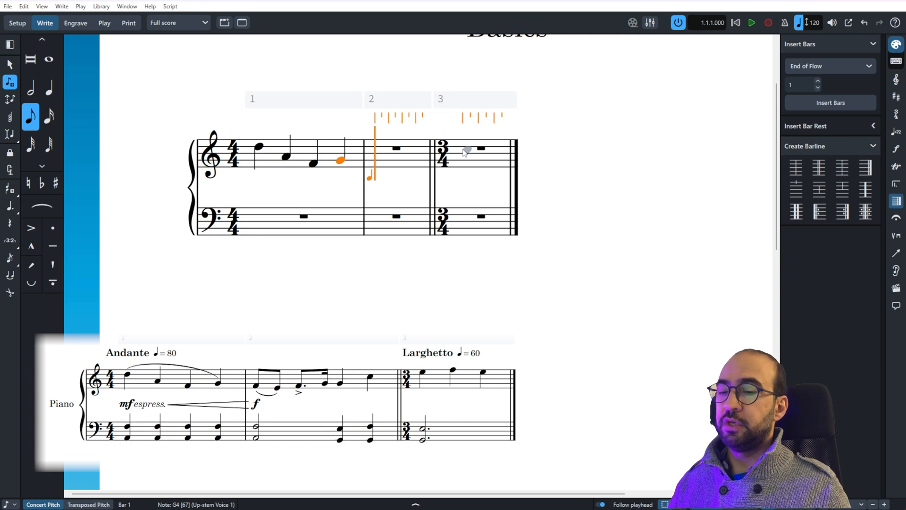
key("f")
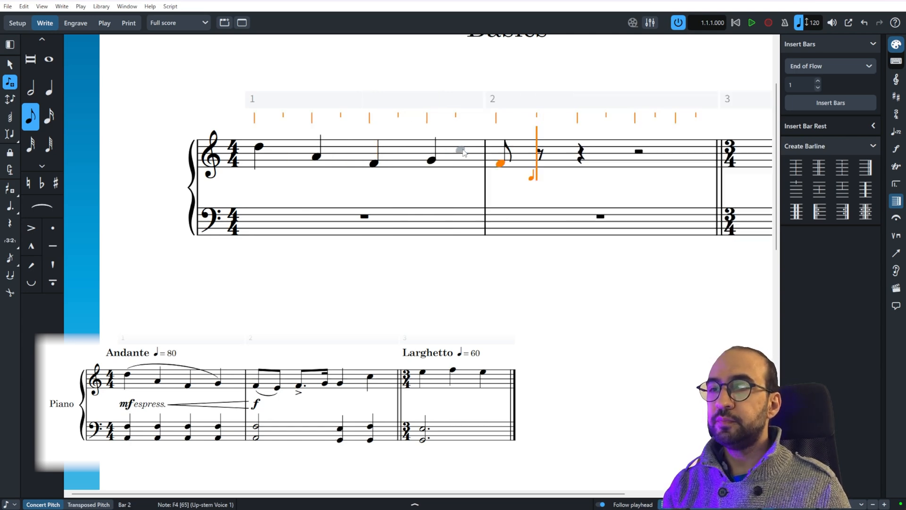
key("e")
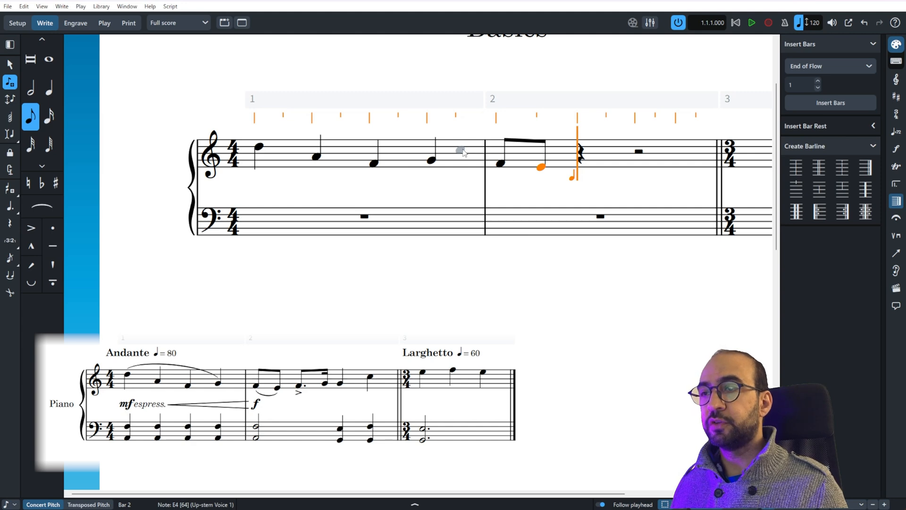
key("period")
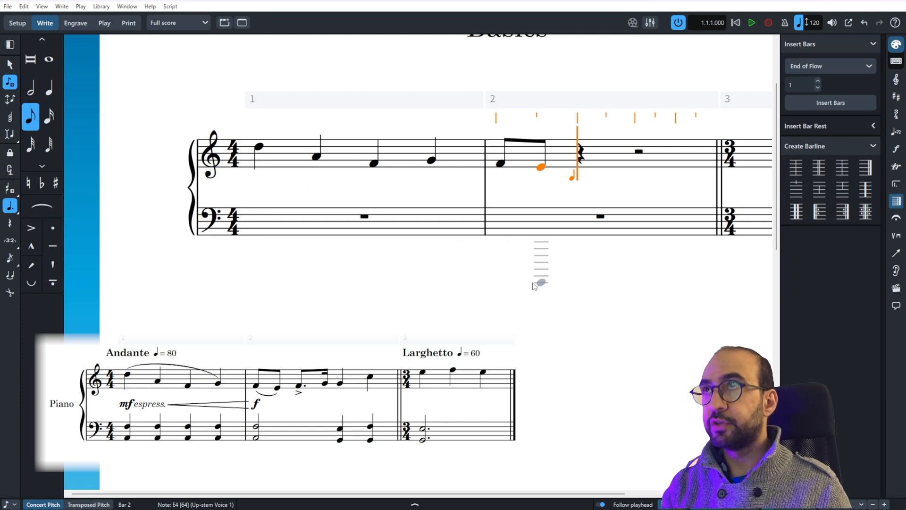
key("f")
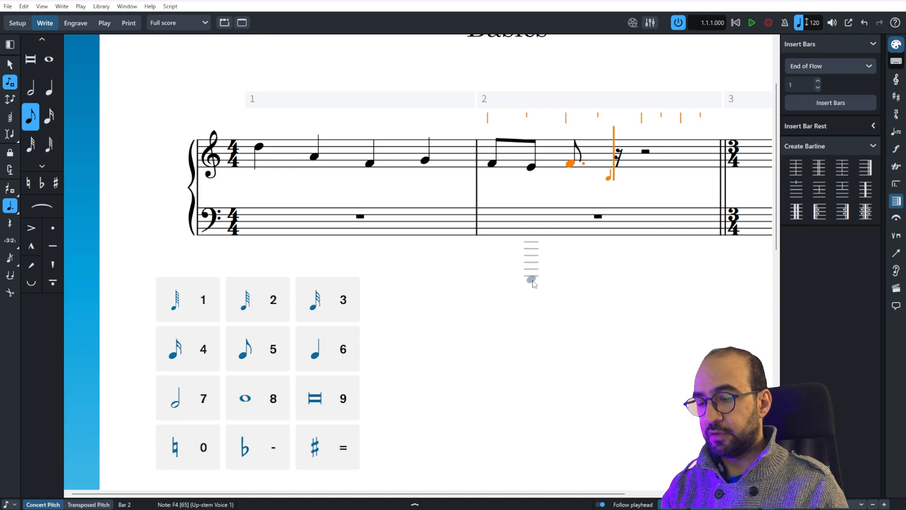
key("4")
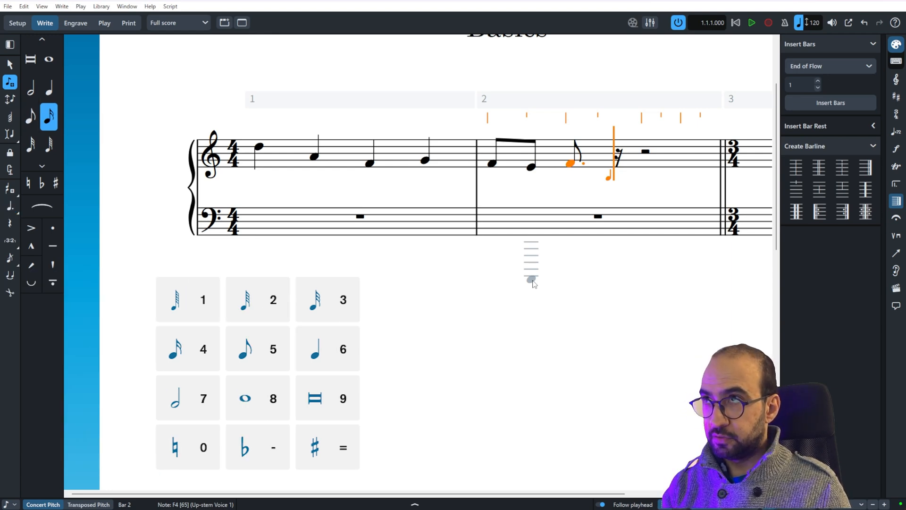
key("g")
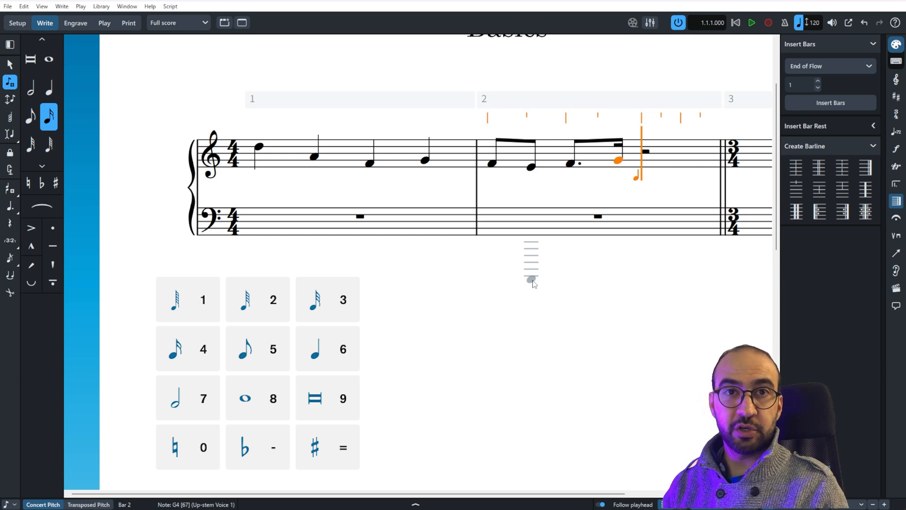
Add a quarter note on beat 3 of treble bar 2, correct its pitch to G4 and leave note input
key("6")
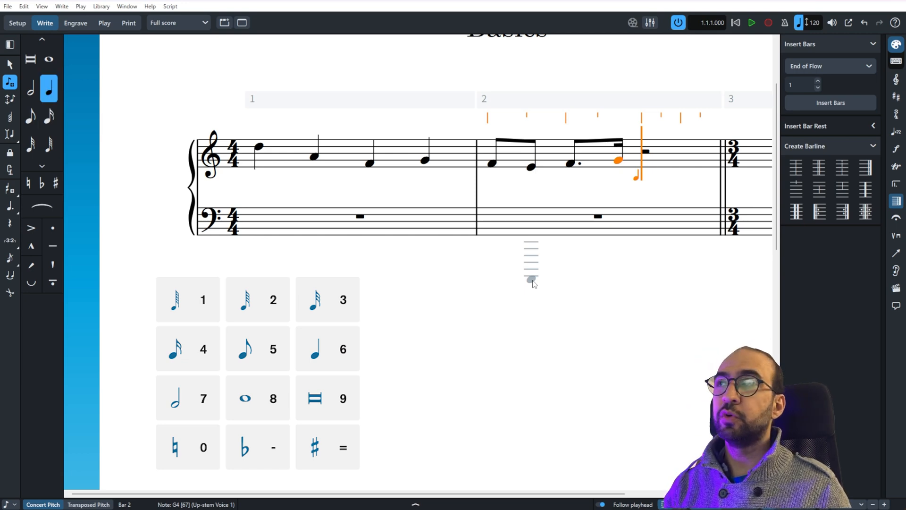
key("c")
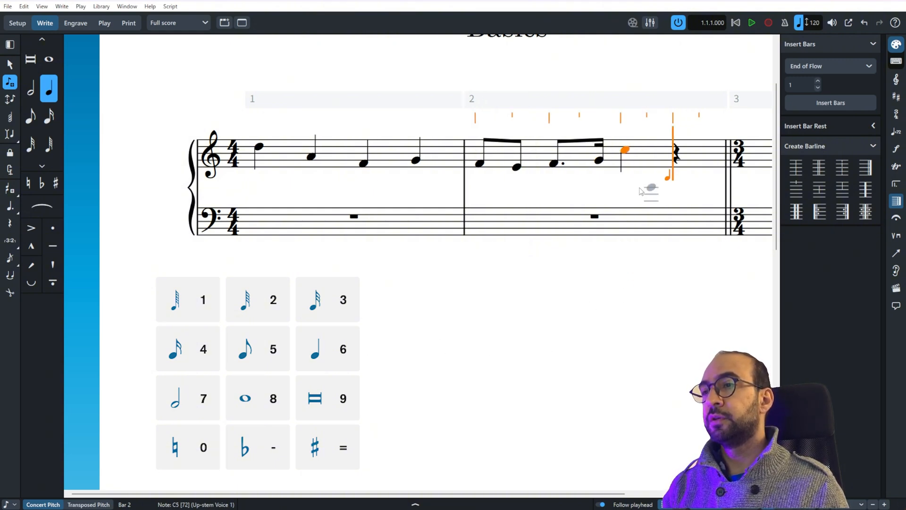
key("alt+f")
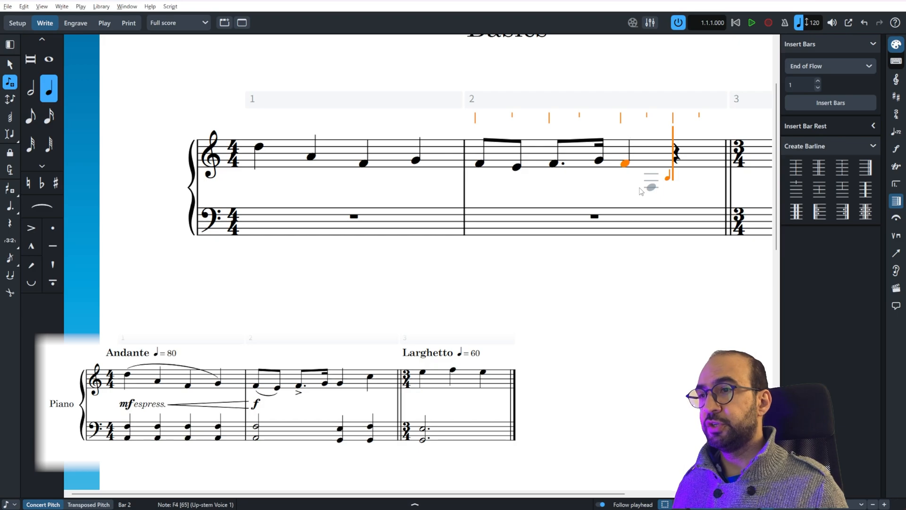
key("alt+g")
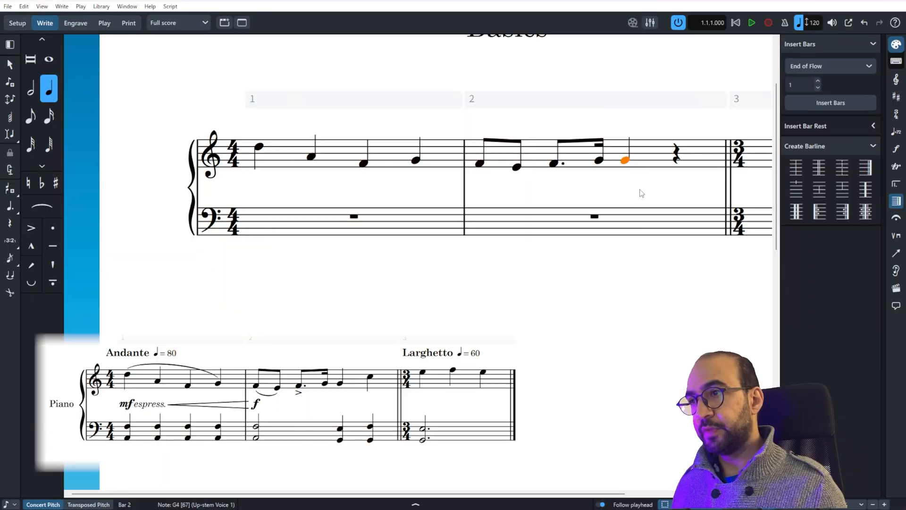
Repeat the quarter-note G on beat 4 of bar 2 and raise the copy to C5
scroll(554, 295, "up", 5)
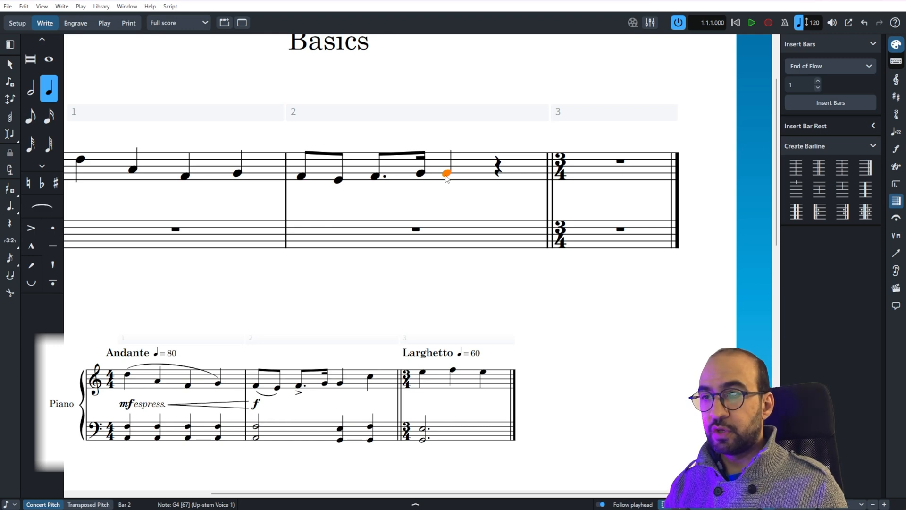
key("r")
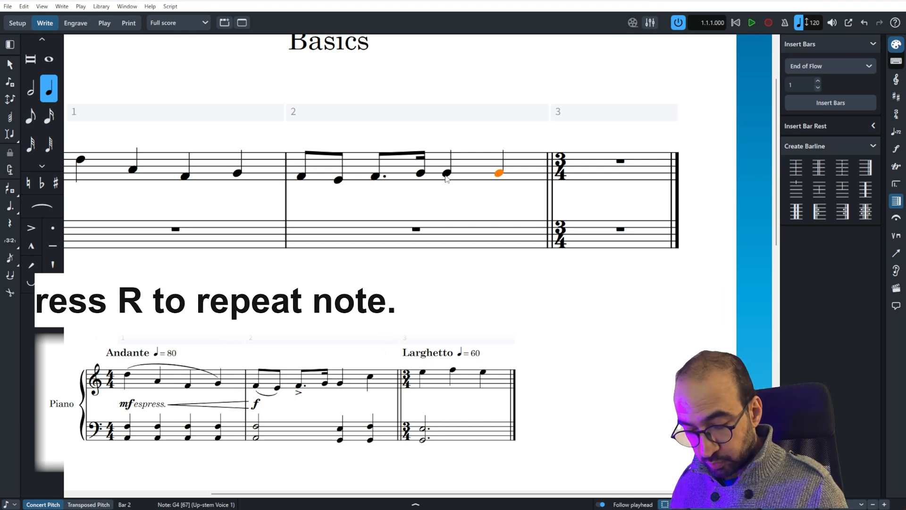
key("alt")
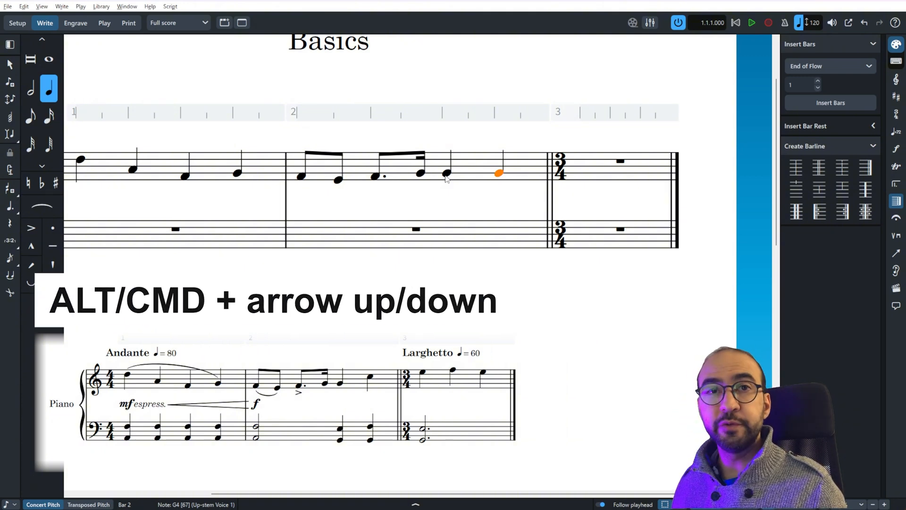
key("alt+Up")
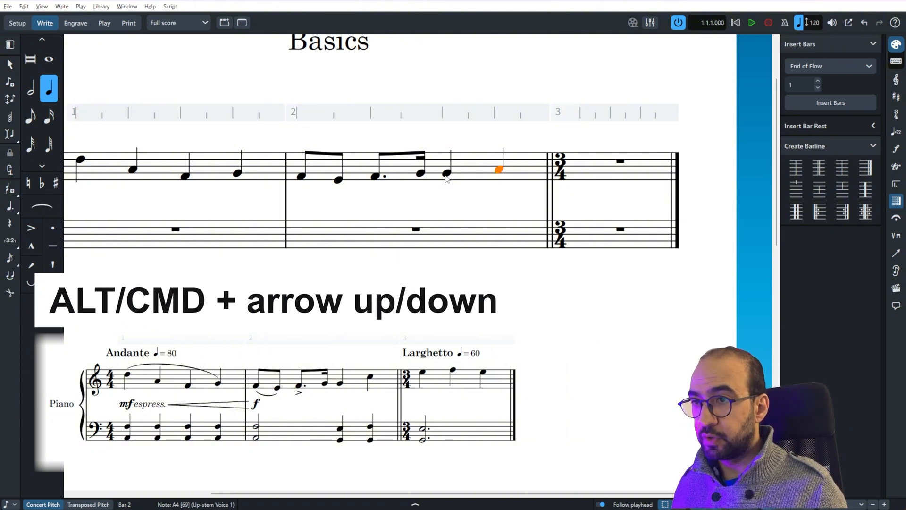
key("alt+Up")
key("alt+Up")
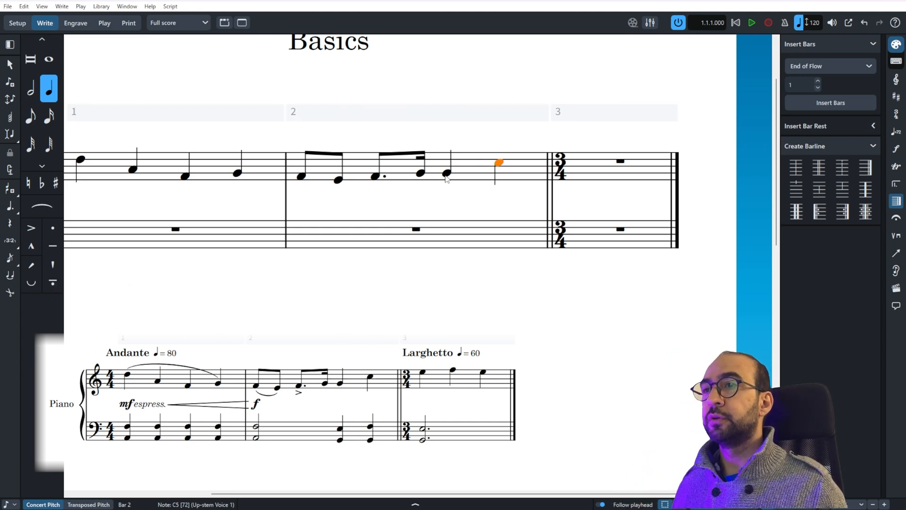
Fill treble bar 3 with quarter notes E5, F5 and E5 by repeating the previous note and adjusting each copy's pitch
key("Return")
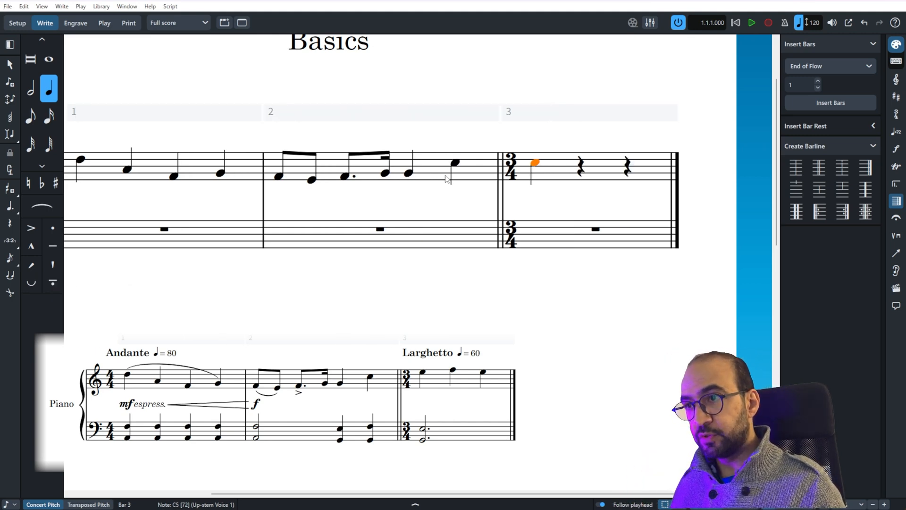
key("Up")
key("Up")
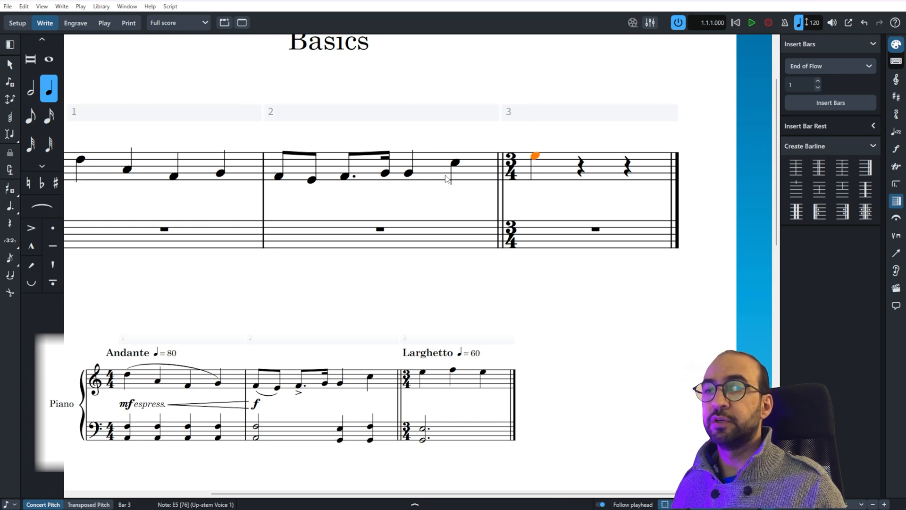
key("Return")
key("Up")
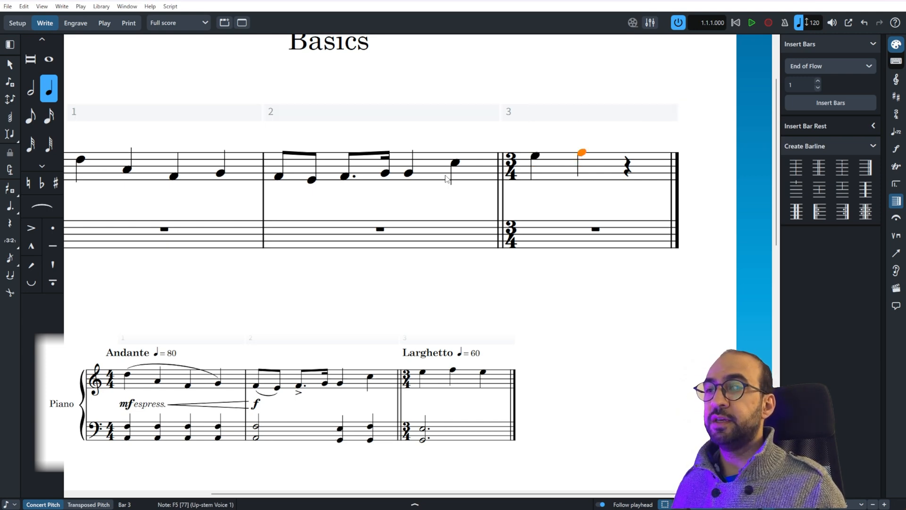
key("Return")
key("Down")
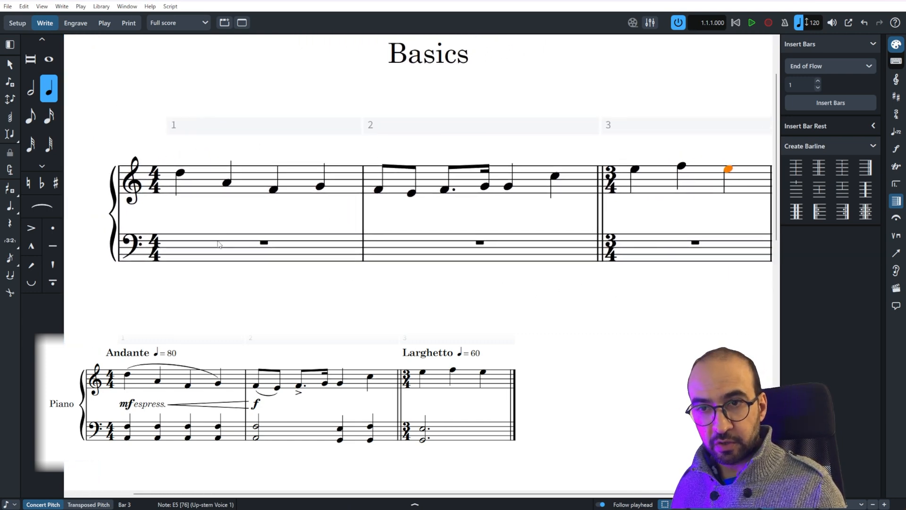
Enter quarter-note chords of A3 and F4 on all four beats of bass bar 1 and beat 1 of bar 2
left_click(214, 244)
key("shift+n")
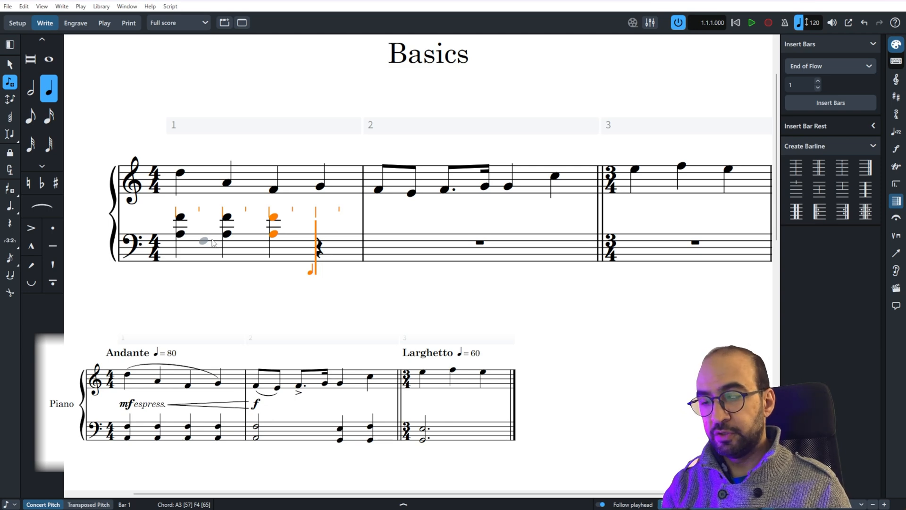
left_click(302, 305)
key("ctrl+z")
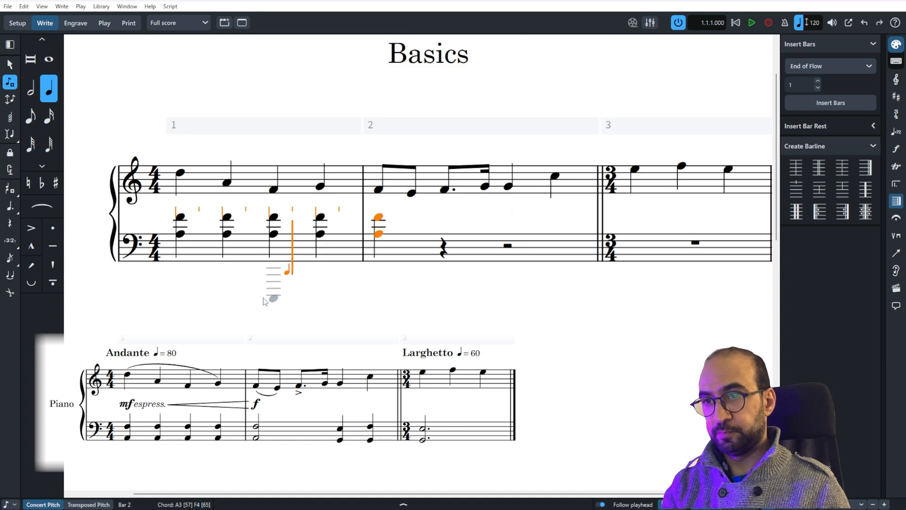
key("Escape")
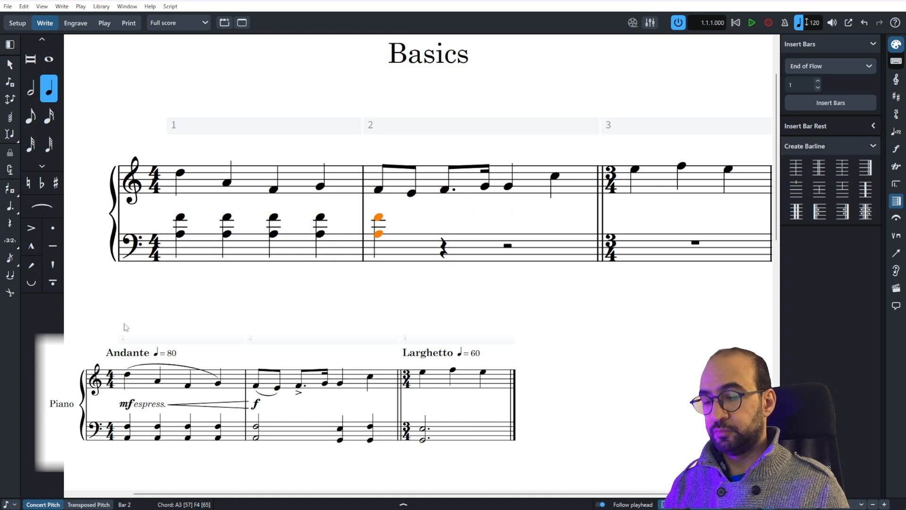
Cycle the first chord of bass bar 2 through shorter note values and finish with a half note
key("6")
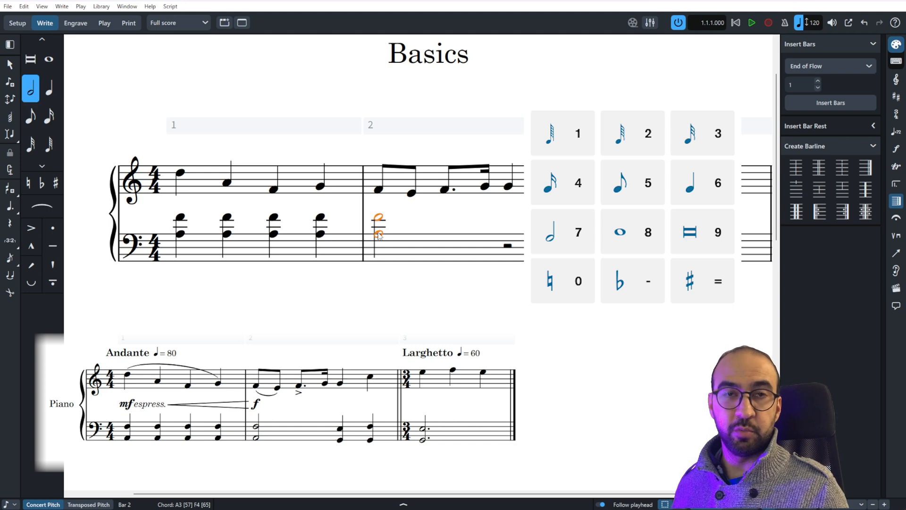
key("5")
key("4")
key("3")
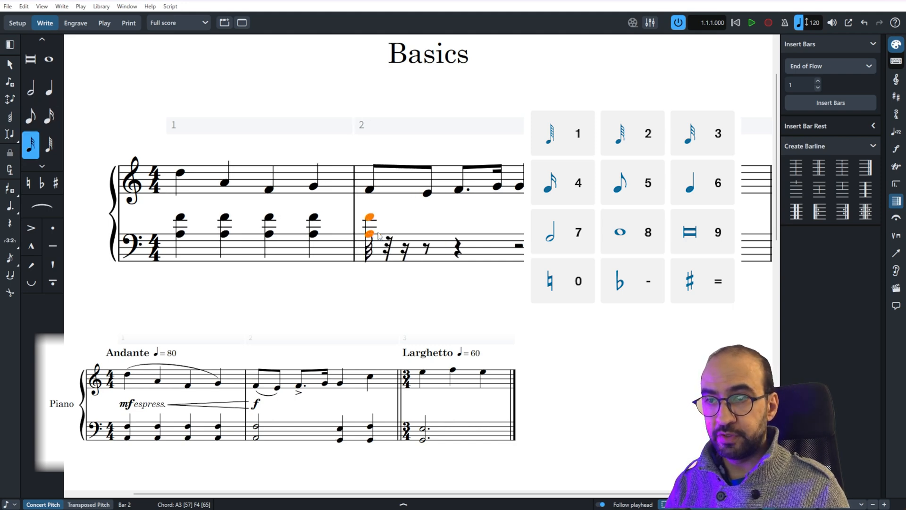
key("2")
key("7")
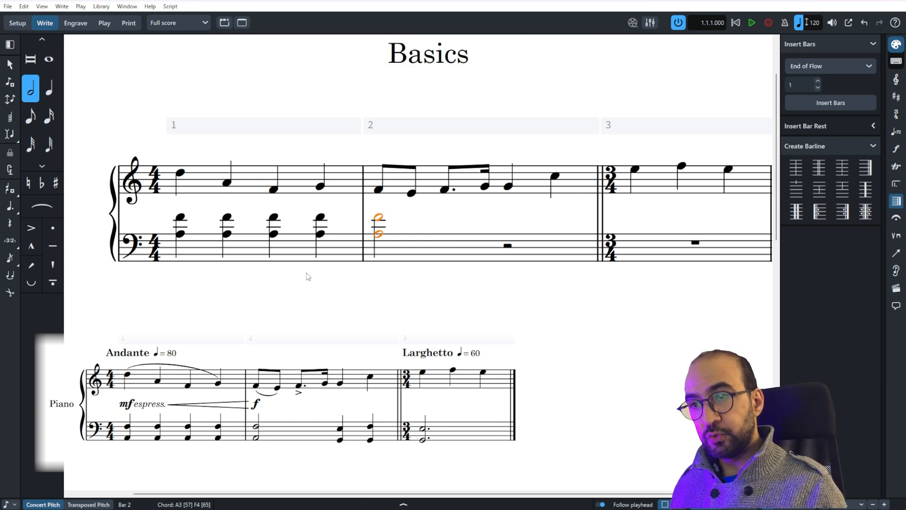
Repeat the half-note chord on beat 3 of bass bar 2 and lower its notes to G3 and E4
key("r")
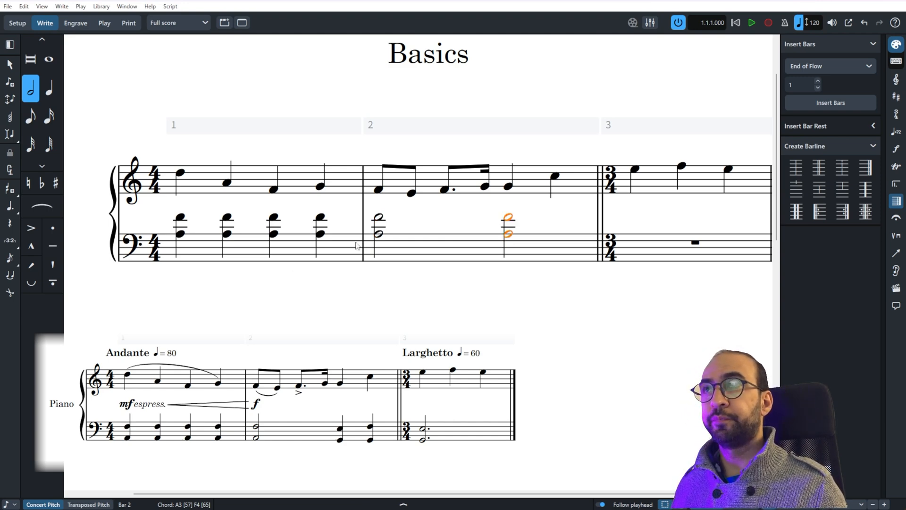
left_click(511, 236)
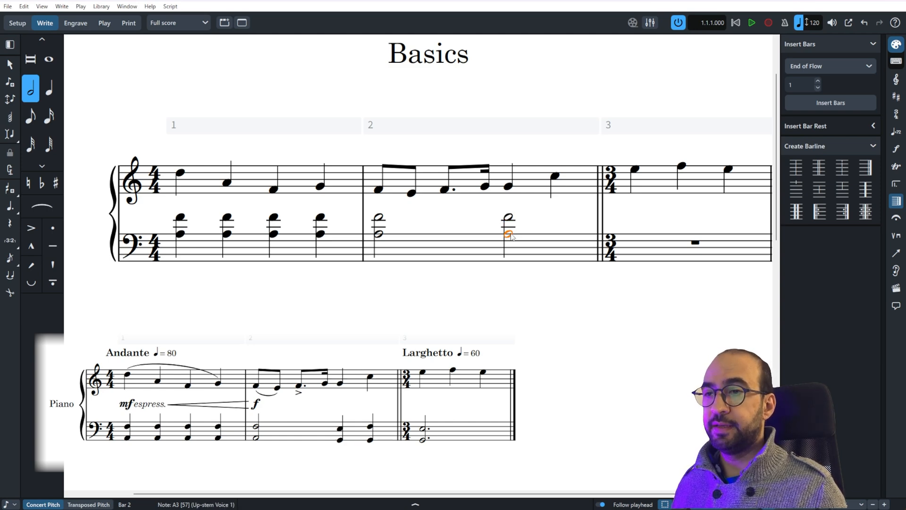
key("alt+Up")
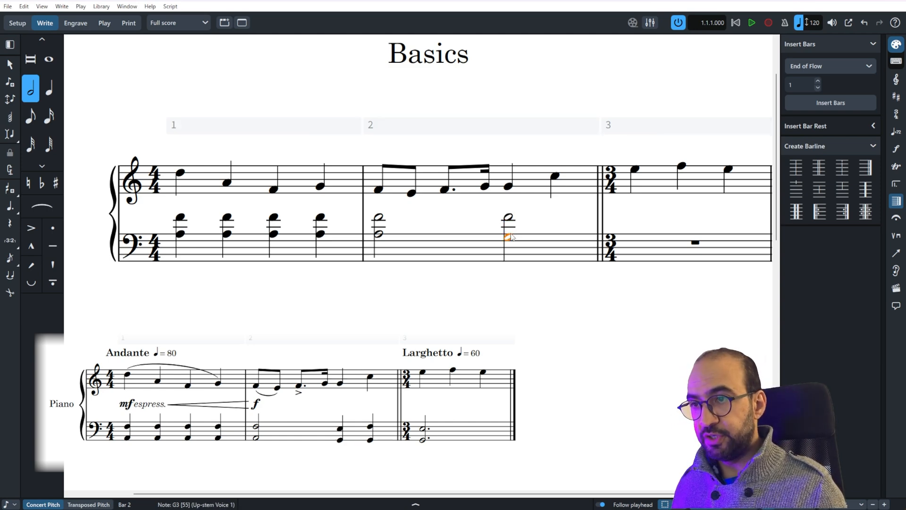
key("alt")
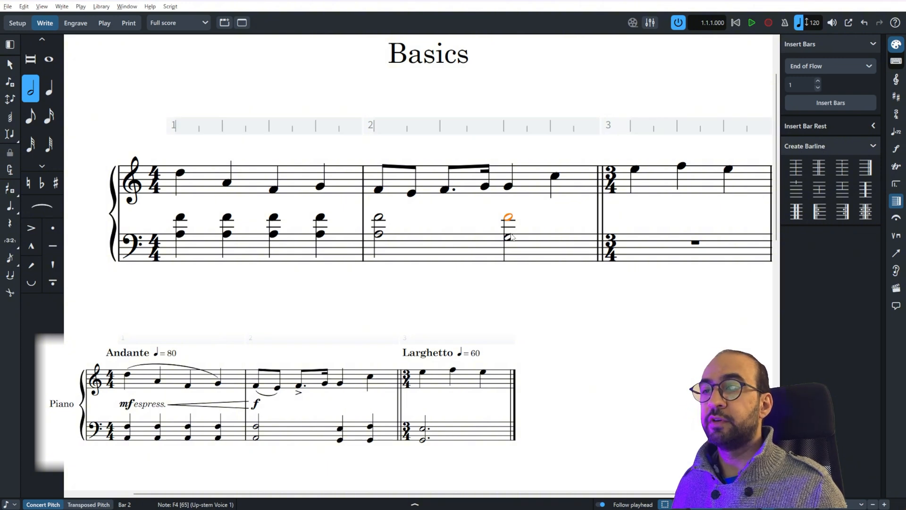
key("alt+Down")
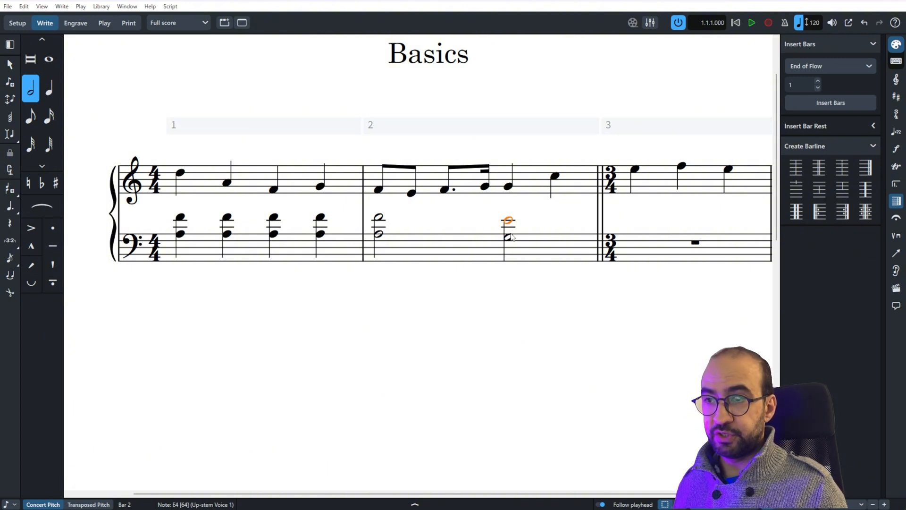
Try shortening only the upper note of the beat 3 chord in bass bar 2 to a quarter note, and undo it
left_click(508, 237, "ctrl")
left_click(509, 237, "ctrl")
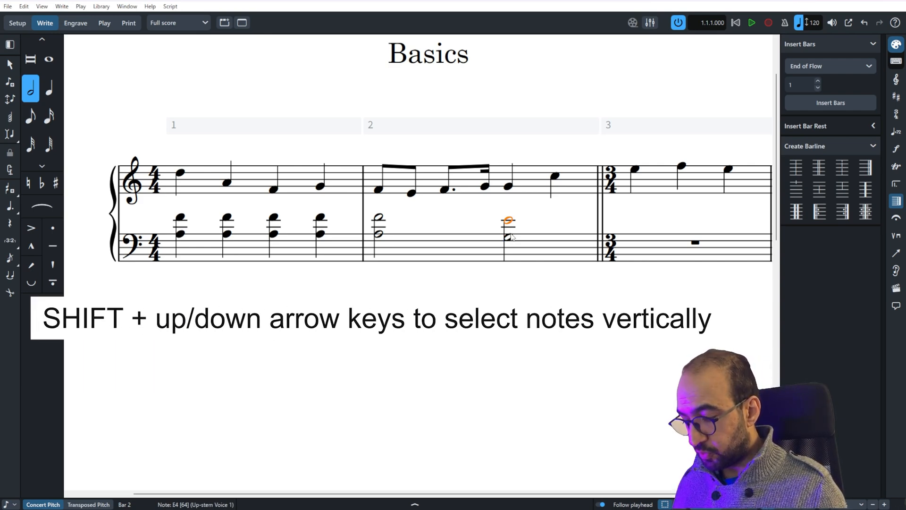
key("shift+Down")
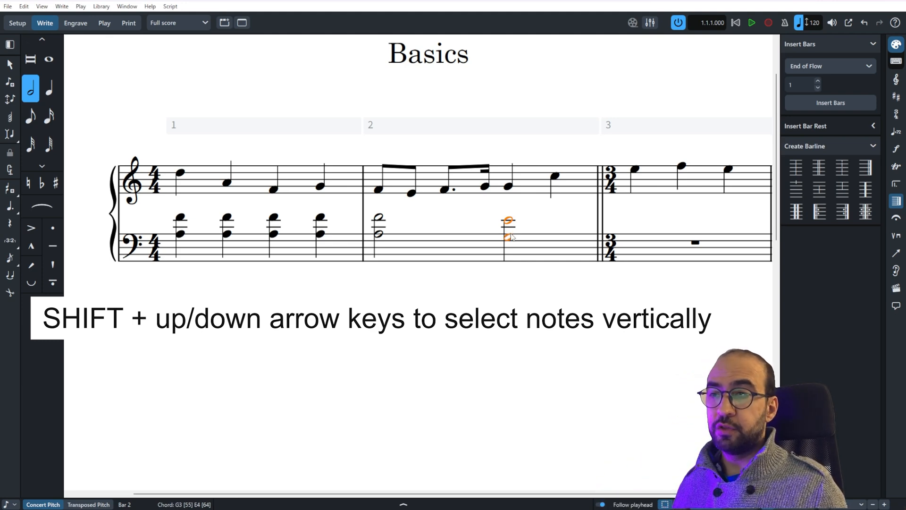
left_click(511, 235)
left_click(509, 224)
left_click(507, 221)
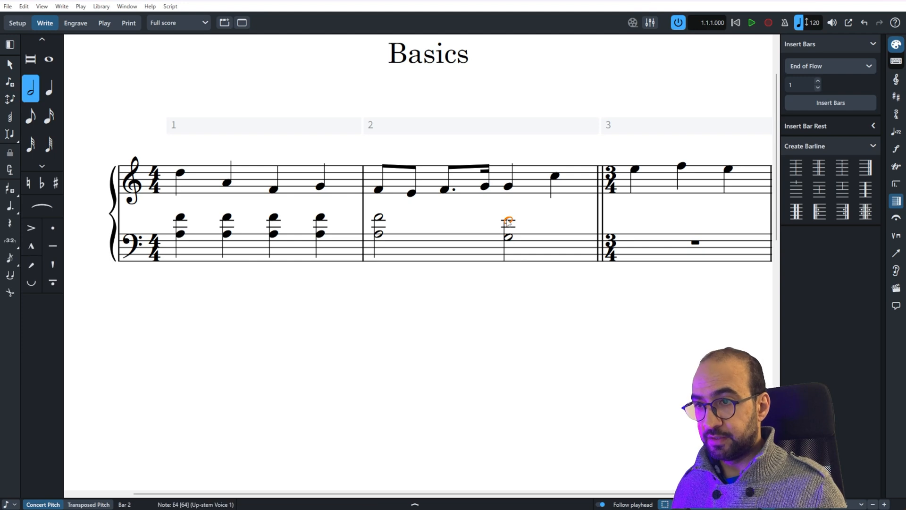
key("6")
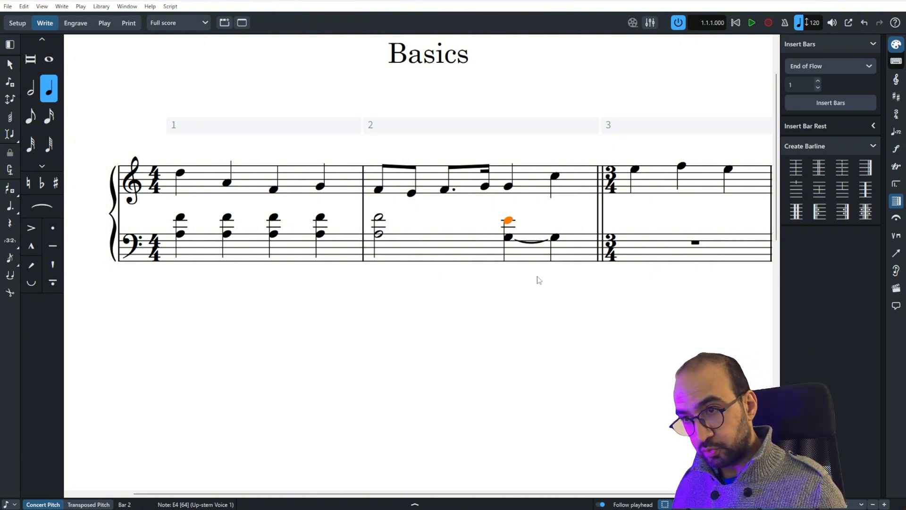
key("ctrl+z")
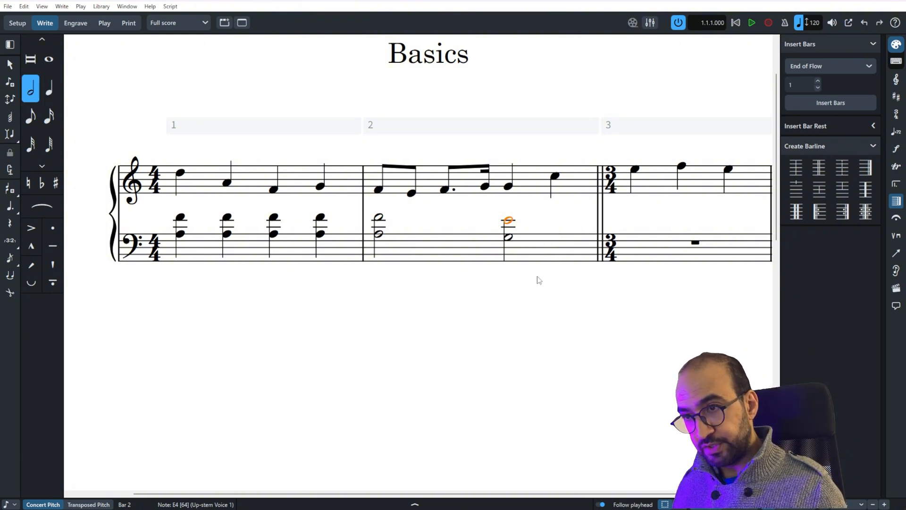
Shorten both notes of the beat 3 chord in bass bar 2 to quarter notes and repeat the chord on beat 4
left_click(511, 238, "ctrl")
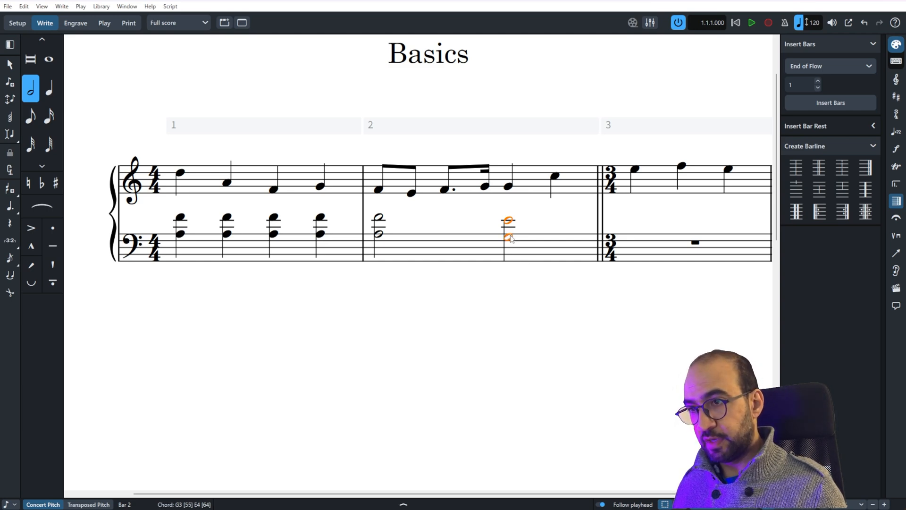
key("6")
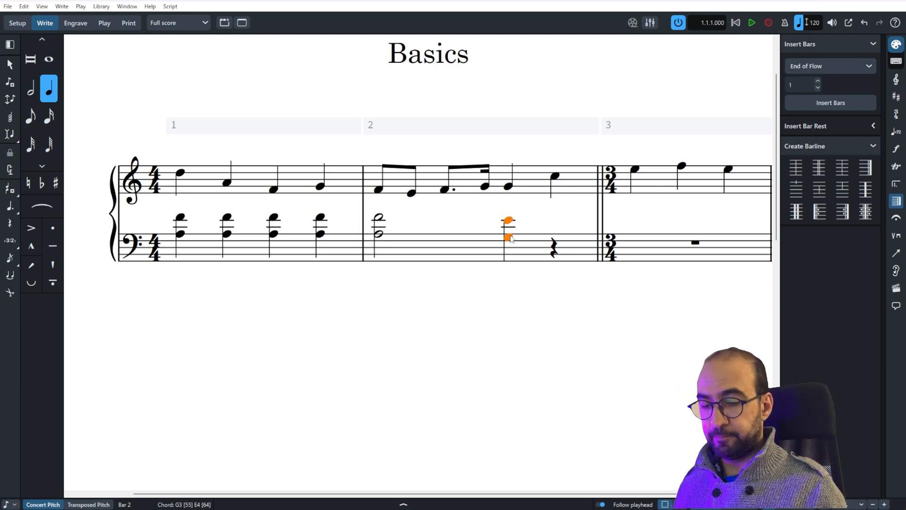
key("r")
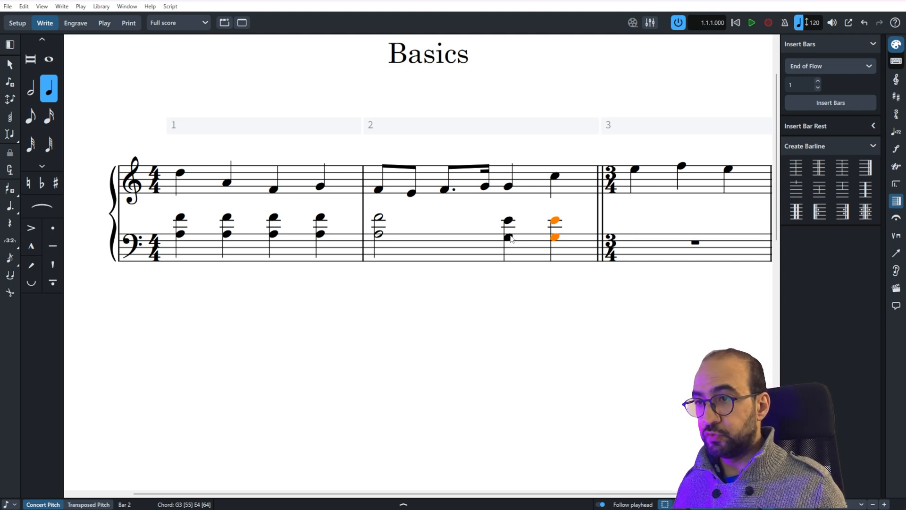
Raise the upper note of the beat 4 chord in bass bar 2 to F4 and clear the selection
key("Down")
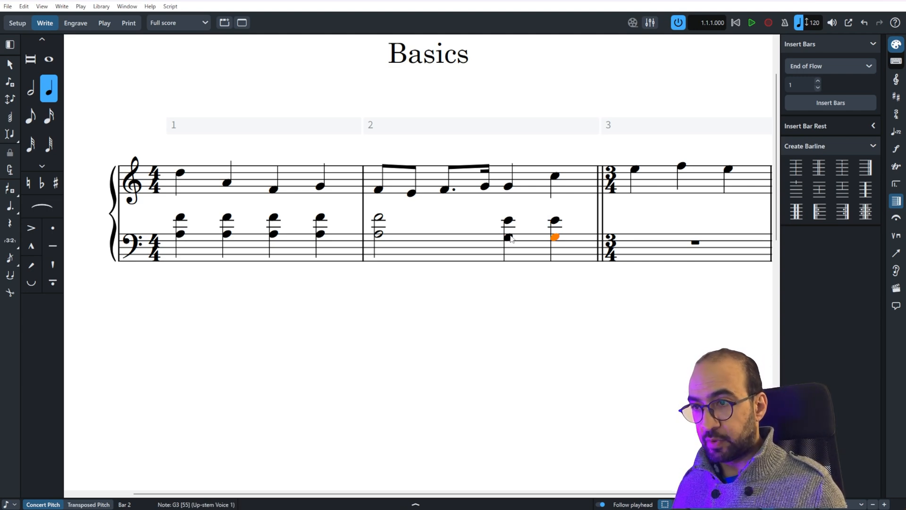
key("Up")
key("Up")
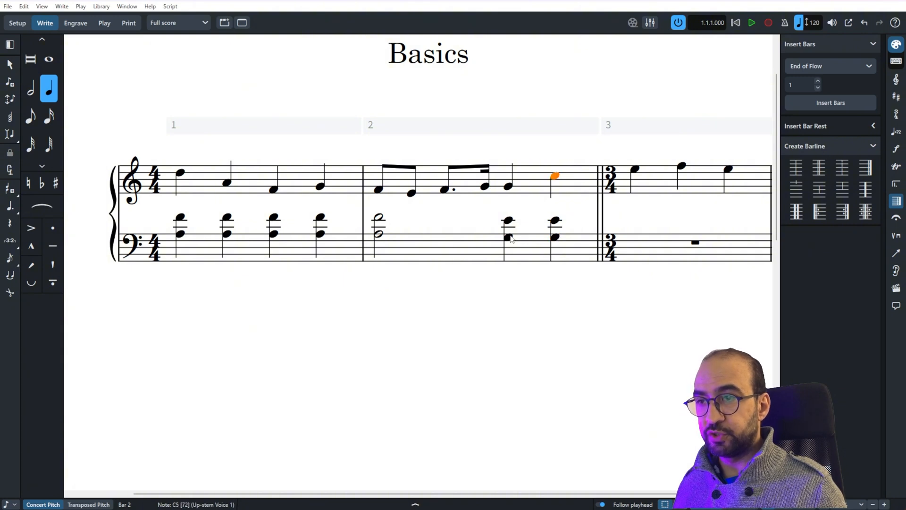
key("Down")
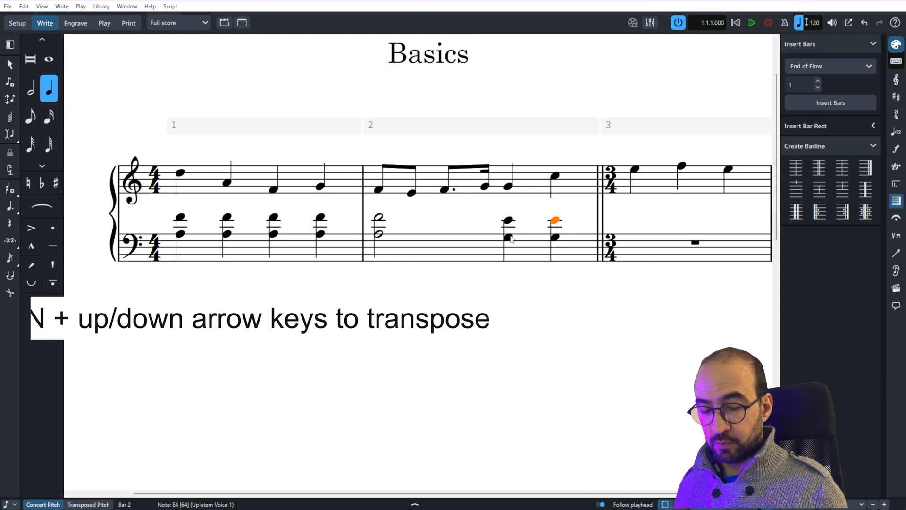
key("alt")
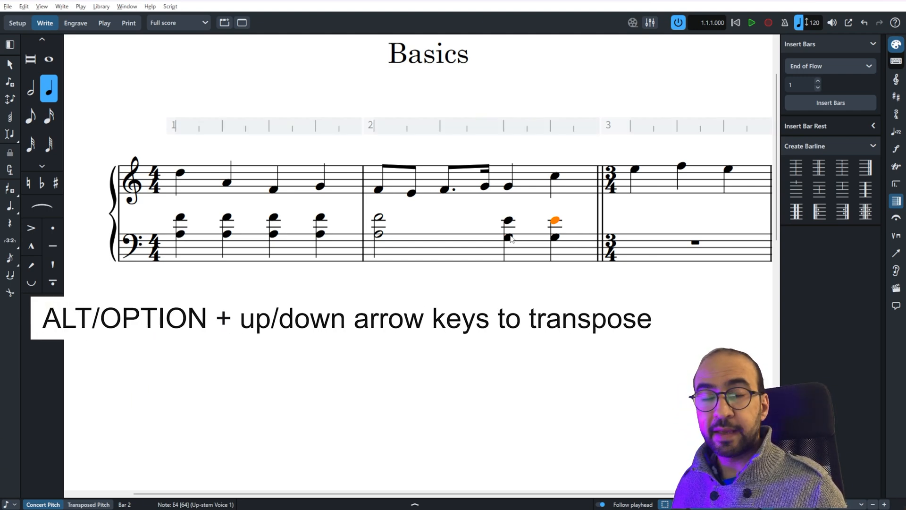
key("alt+Up")
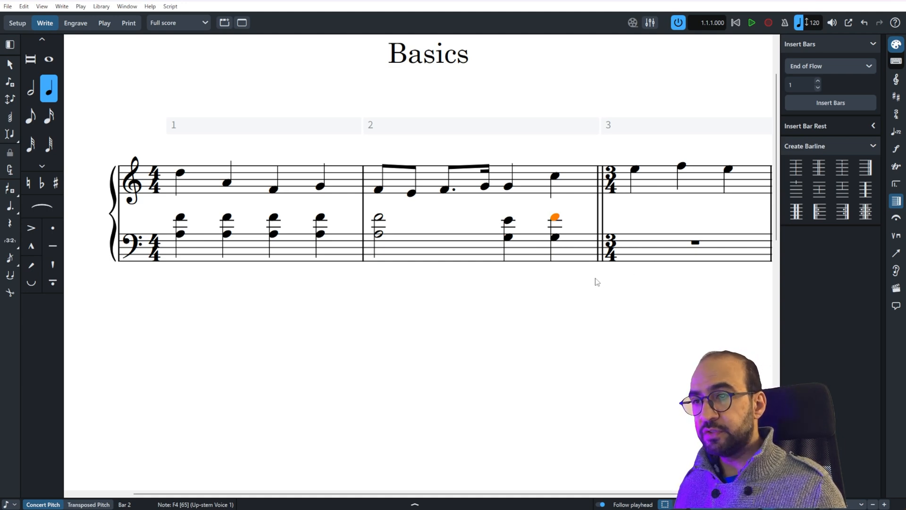
key("Escape")
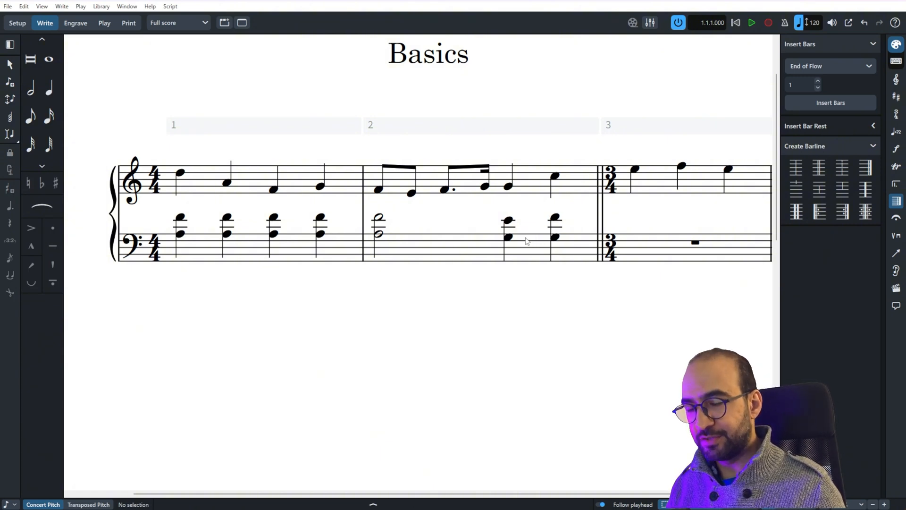
Copy the two-note chord on beat 3 of bass bar 2 to beat 1 of bass bar 3
left_click(508, 238)
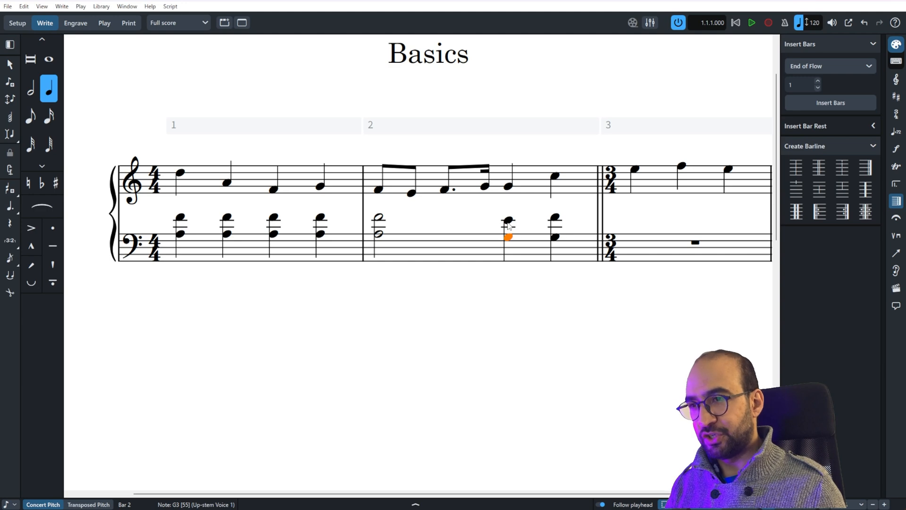
left_click(525, 238)
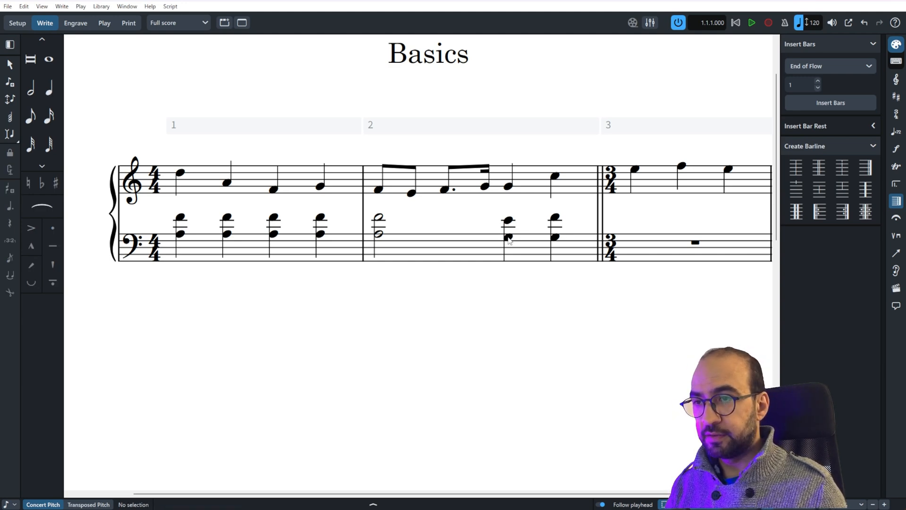
left_click(509, 239)
left_click(509, 222, "ctrl")
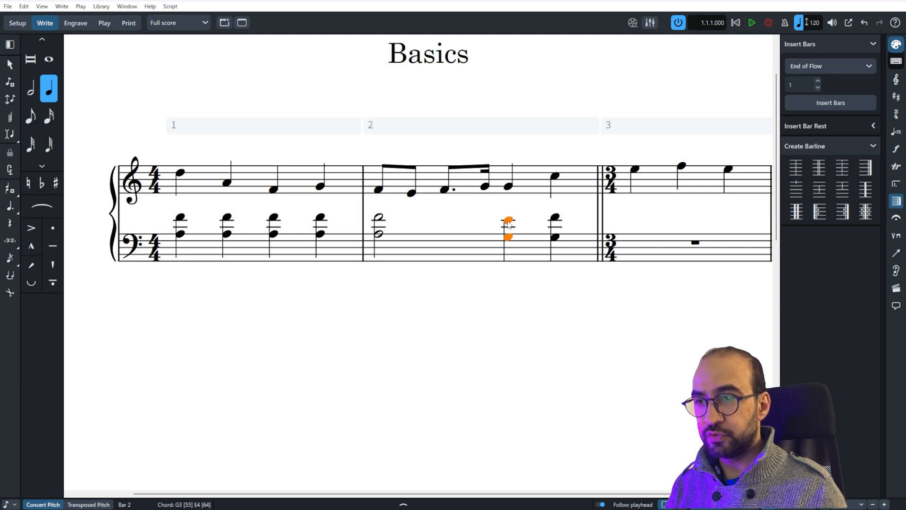
scroll(576, 262, "right", 2)
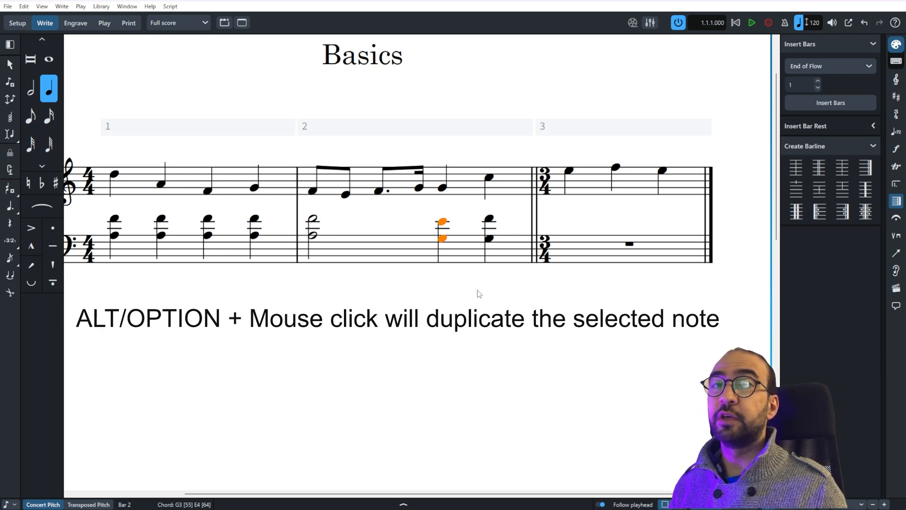
left_click(570, 249, "alt")
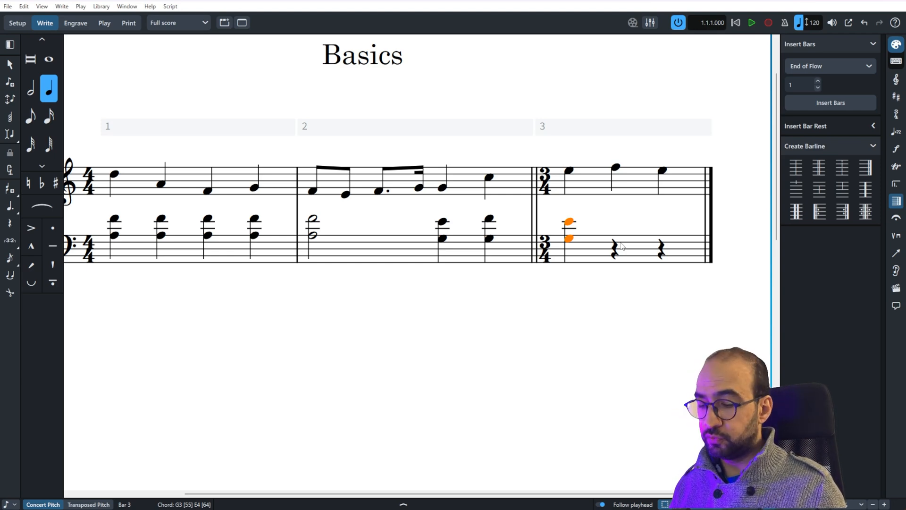
Lengthen the chord in bass bar 3 to a dotted half note
key("7")
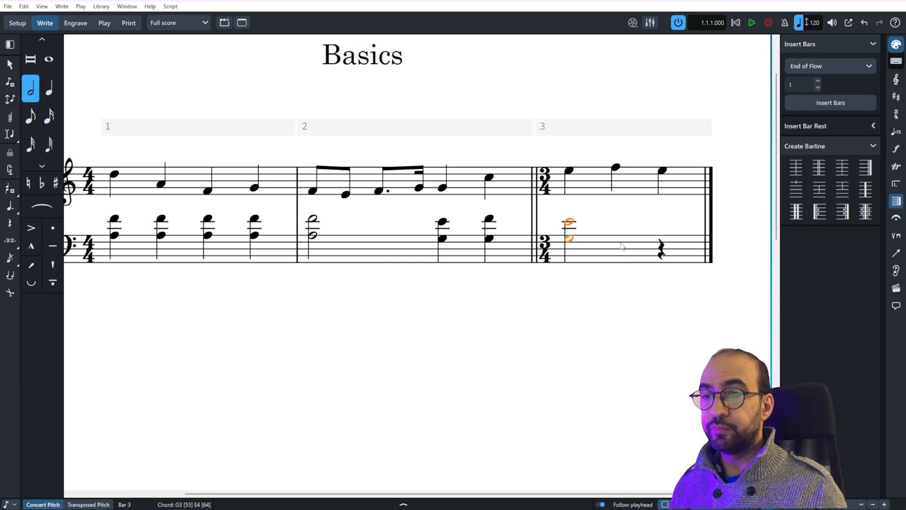
key("period")
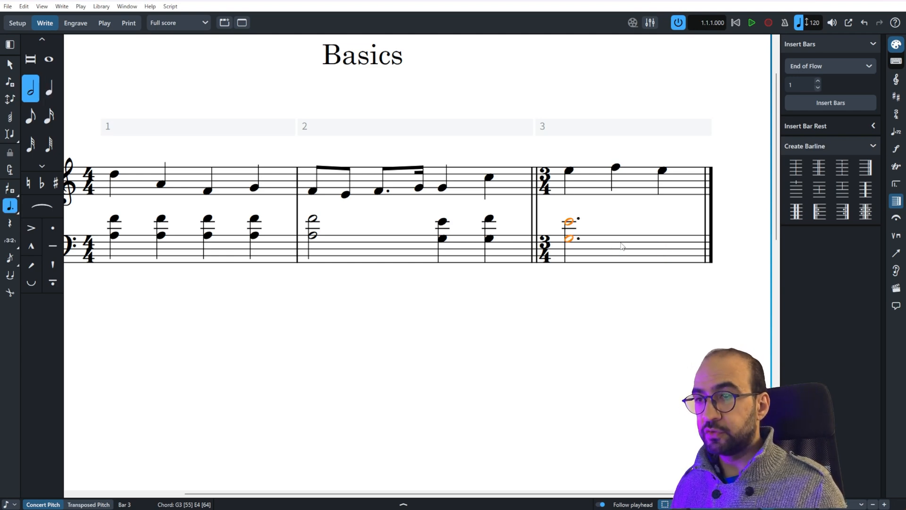
scroll(472, 350, "up", 1)
left_click_drag(494, 341, 560, 345)
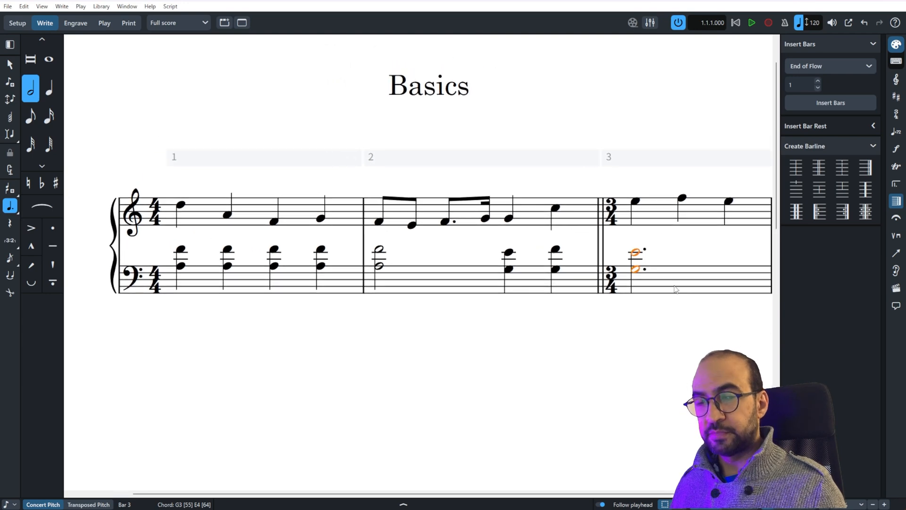
Transpose all the bass-staff chords in bars 1 to 3 down one octave, moving them stepwise
left_click(202, 278)
left_click(698, 286, "shift")
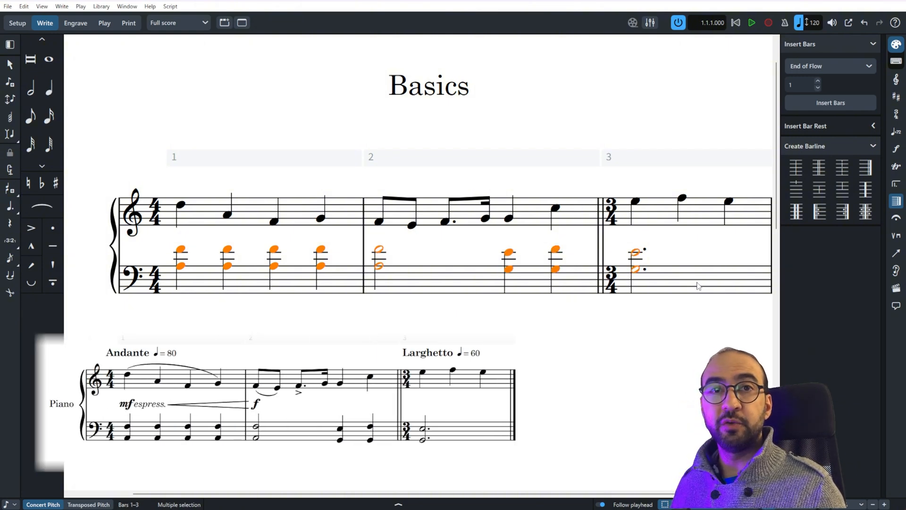
left_click(698, 286)
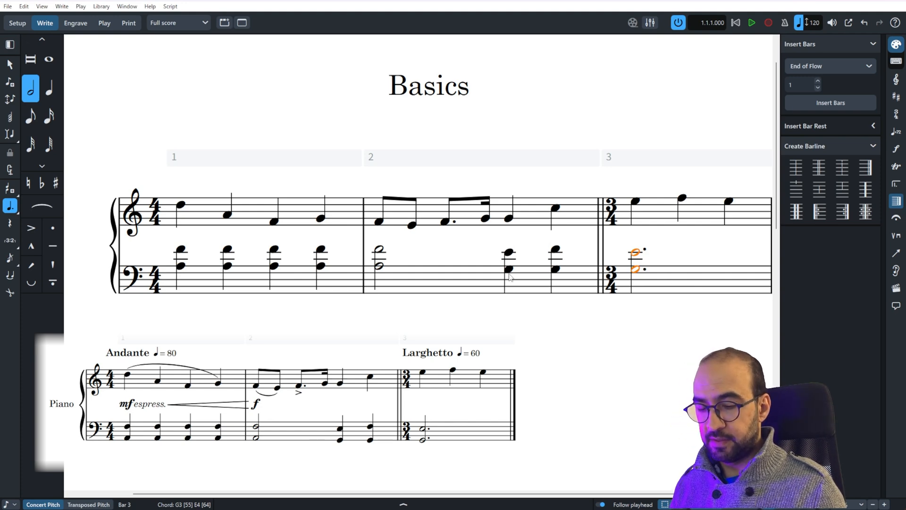
left_click(204, 285, "shift")
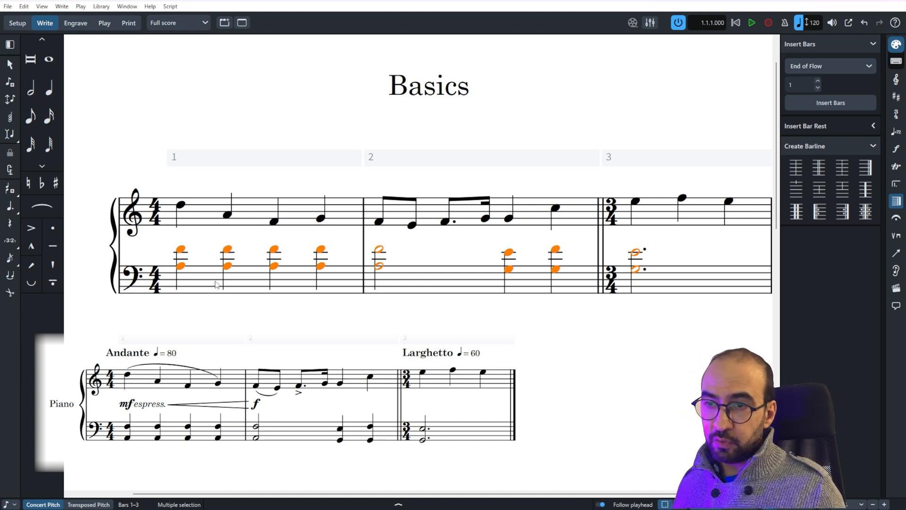
key("alt+Down")
key("alt+Down")
key("alt+Down")
key("alt+Down")
key("alt+Down")
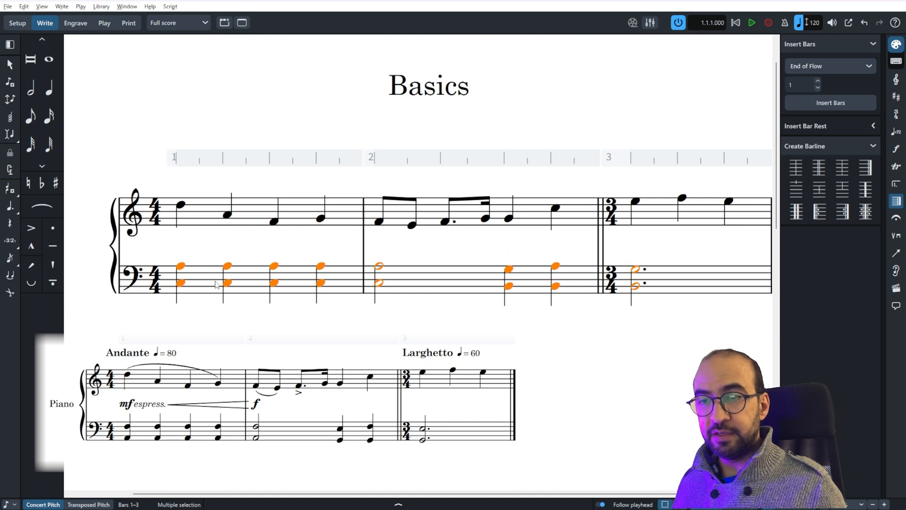
key("alt+Up")
key("alt+Up")
key("alt+Up")
key("alt+Up")
key("alt+Up")
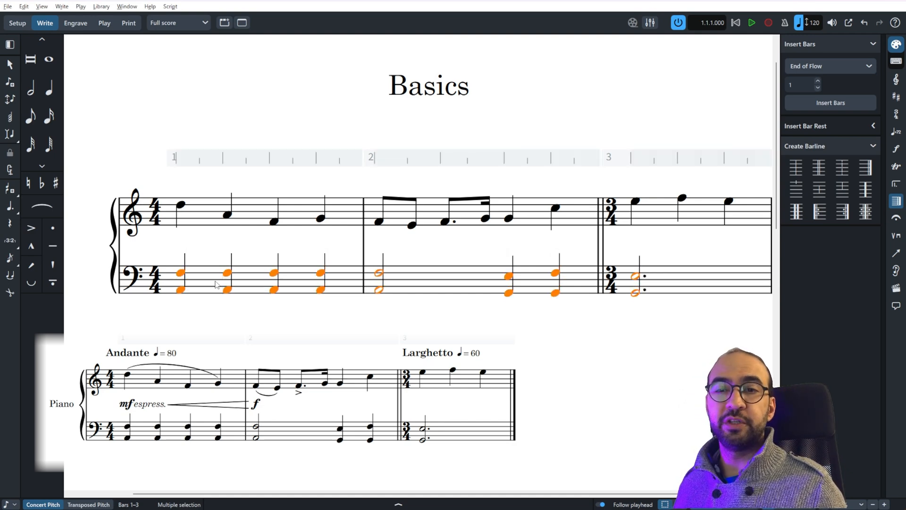
Try shifting the selected bass-staff chords up and down by whole octaves, ending in the octave where they started
key("ctrl+alt+Down")
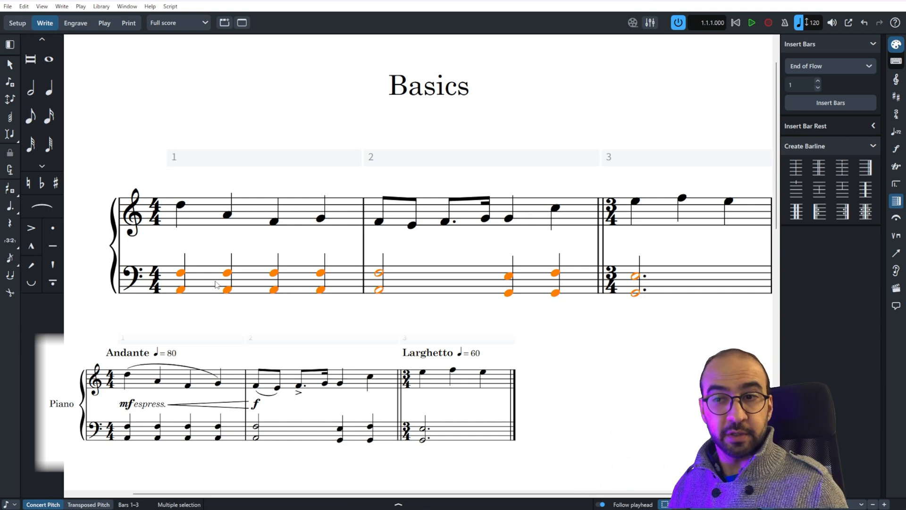
key("ctrl+space")
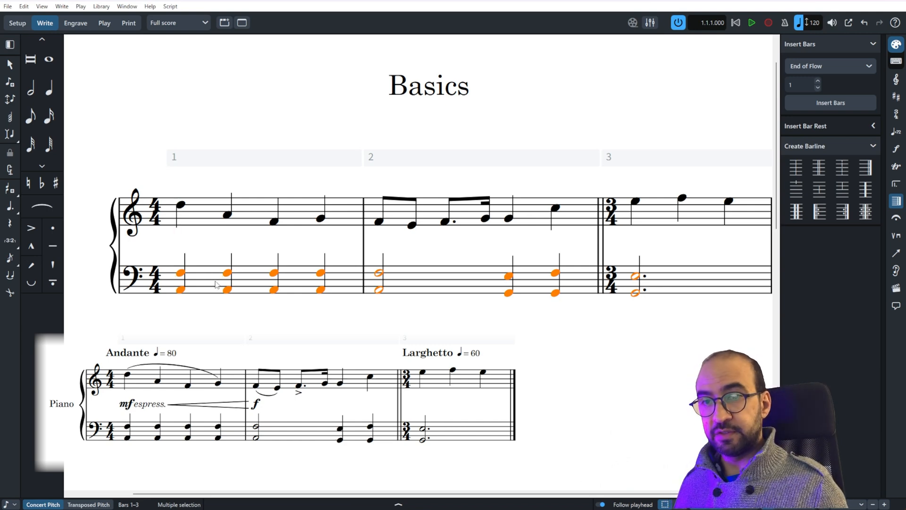
key("ctrl+alt+Up")
key("ctrl+alt+Down")
key("ctrl+alt+Down")
key("ctrl+alt+Up")
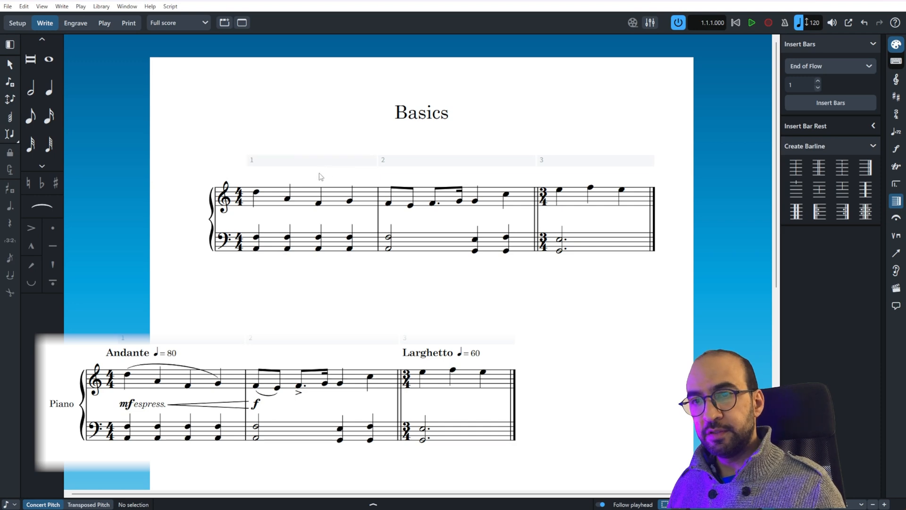
Add a slur over the four quarter notes in treble bar 1 and clear the selection
left_click(276, 198)
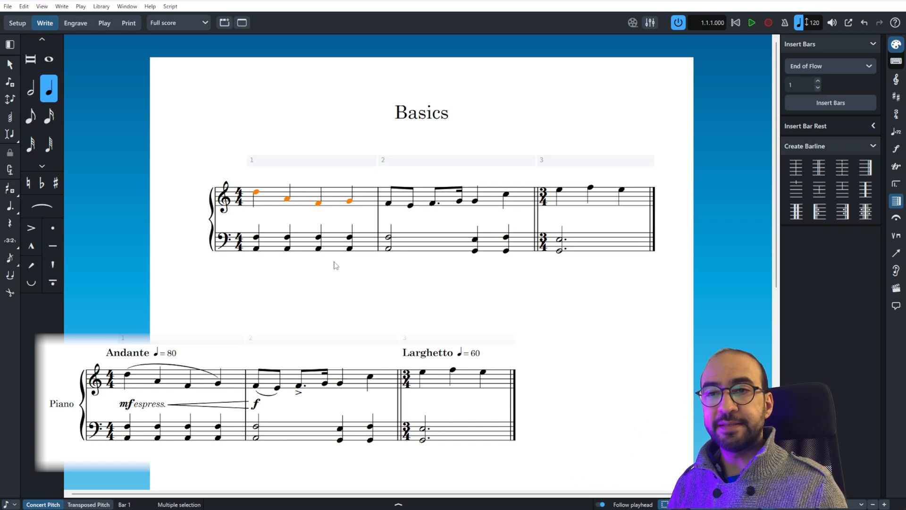
key("s")
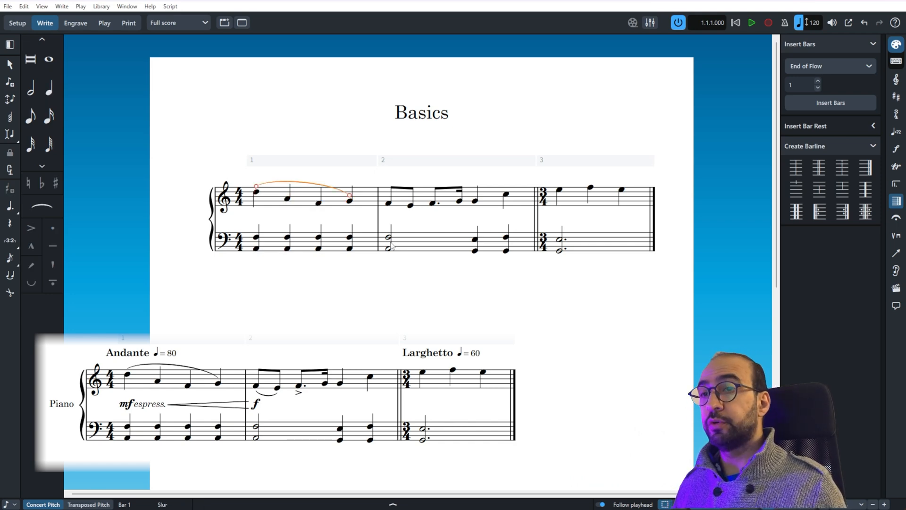
left_click(364, 216)
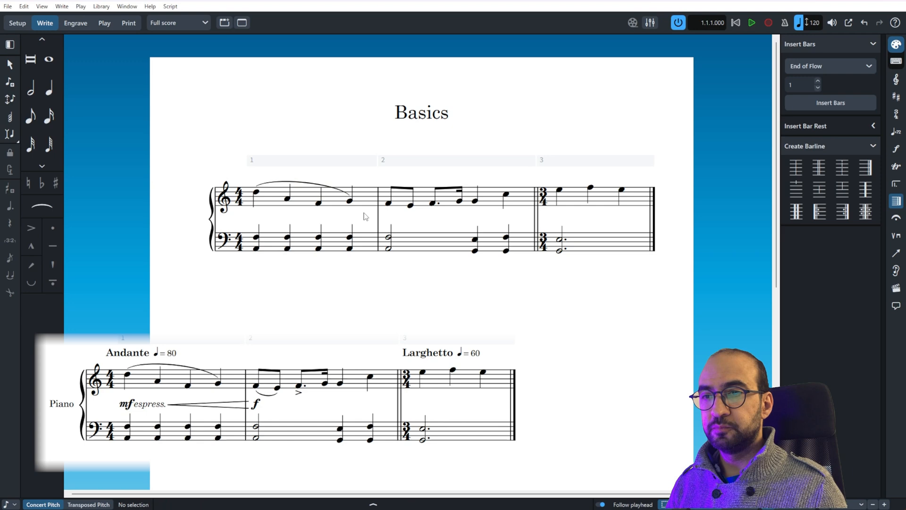
Slur the first two eighth notes in treble bar 2 and add an accent to the dotted eighth note on beat 2
left_click(390, 206)
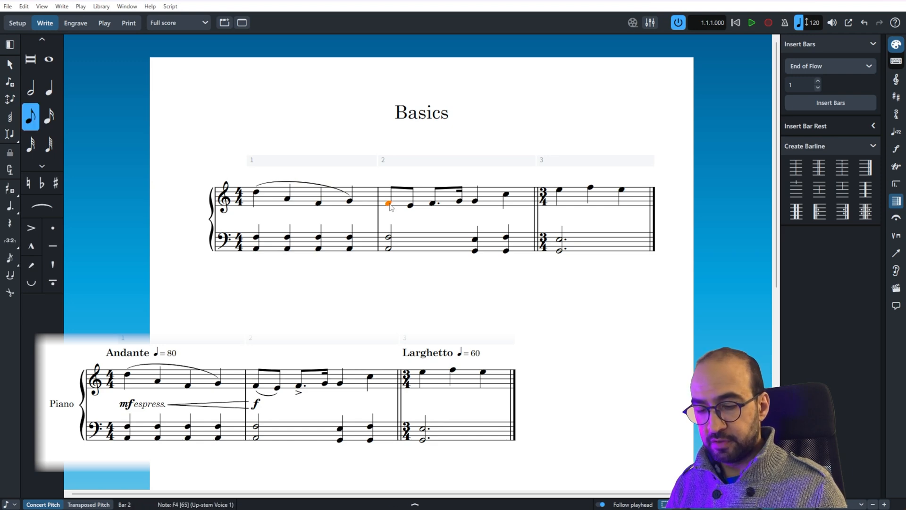
key("s")
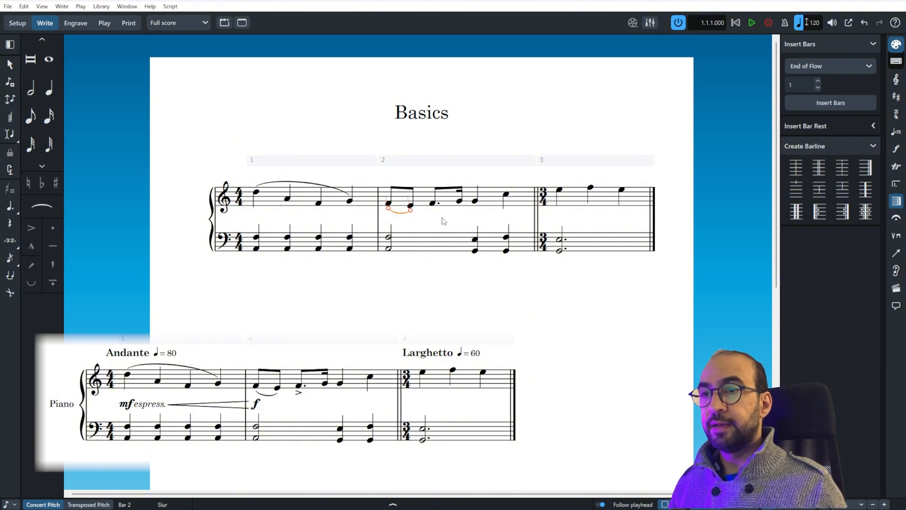
left_click(432, 204)
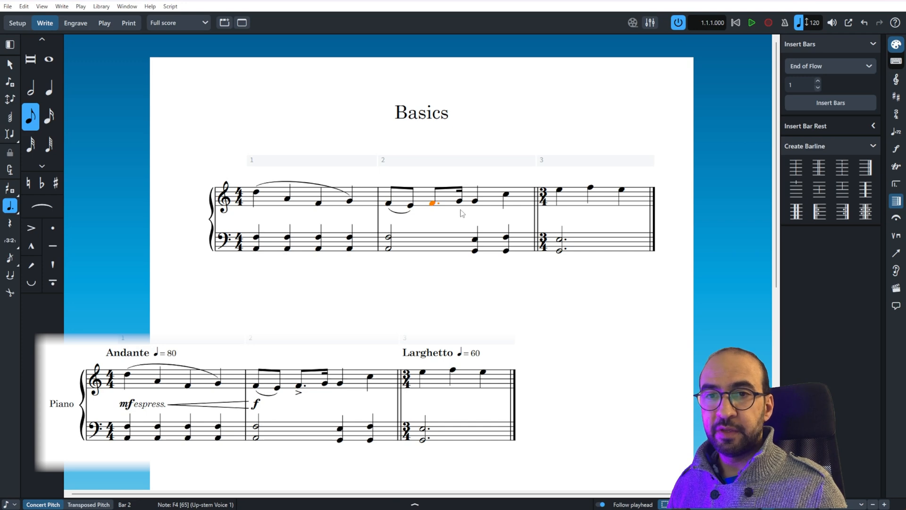
left_click(36, 233)
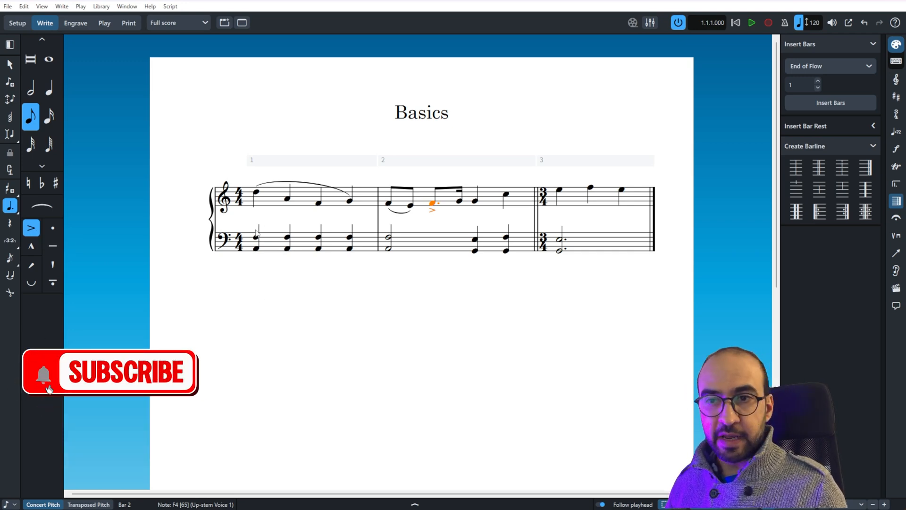
Add the dynamics mf<f starting at the first treble note of bar 1
left_click(256, 193)
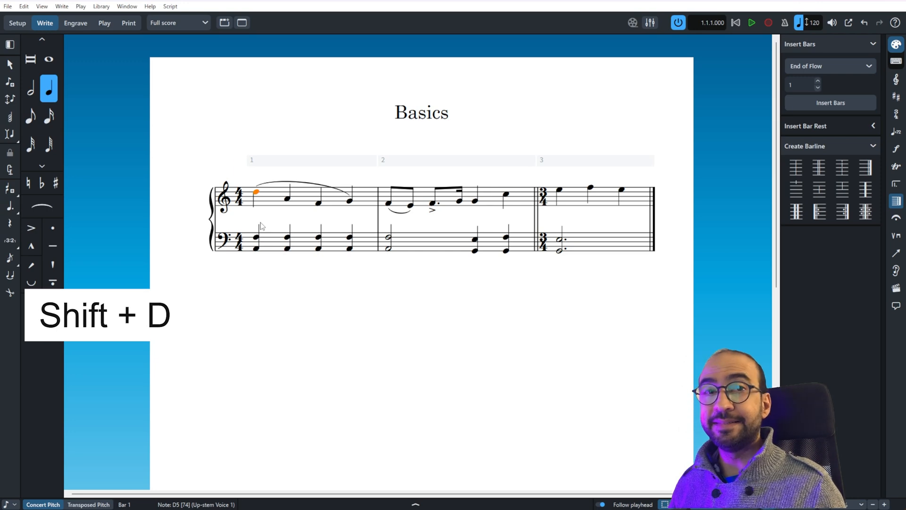
key("shift+d")
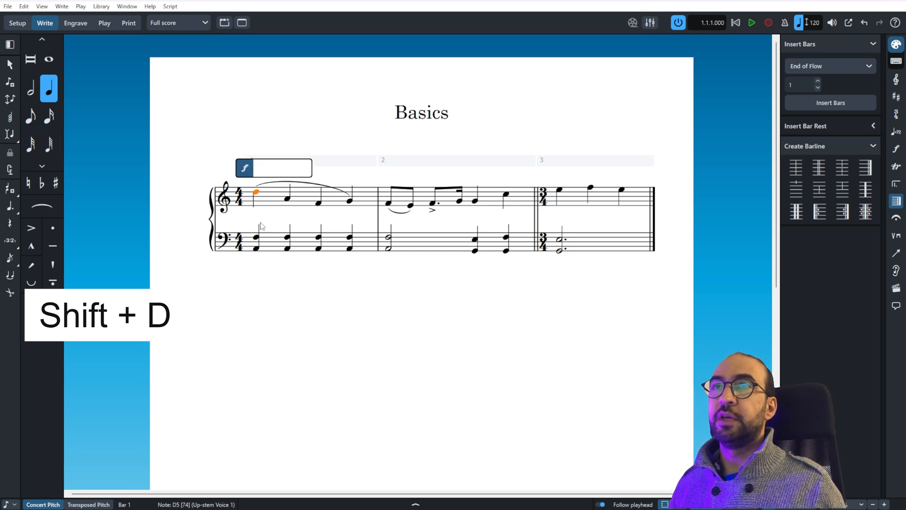
type("mf")
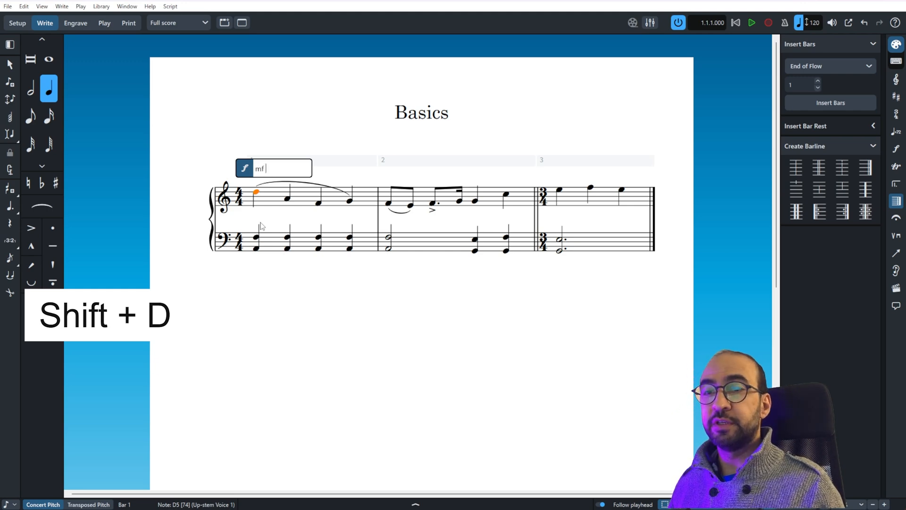
type("<f")
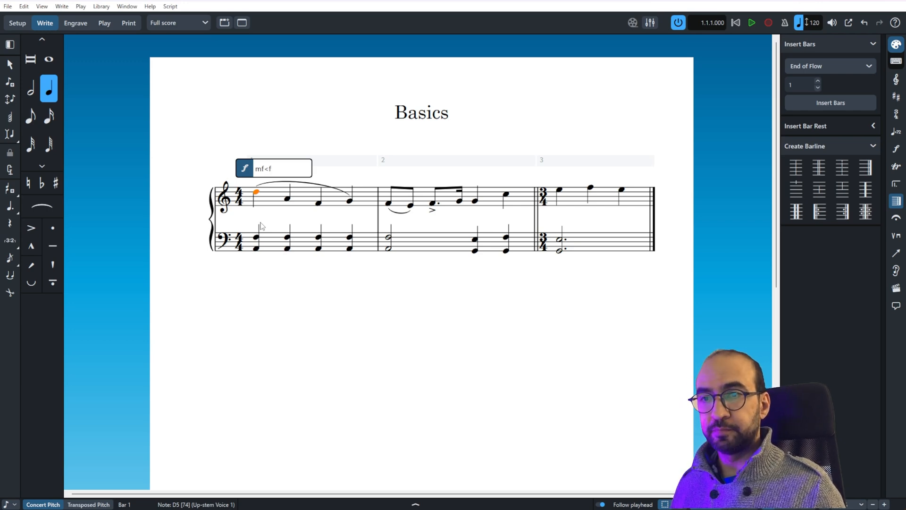
key("Return")
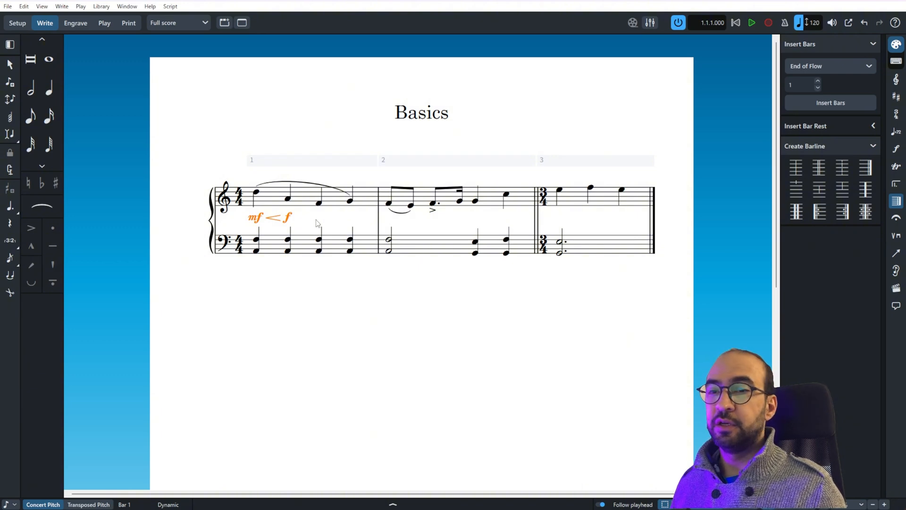
Move the f dynamic to the start of bar 2 so the crescendo hairpin spans bar 1, and clear the selection
key("Escape")
left_click(288, 218)
left_click_drag(289, 219, 381, 222)
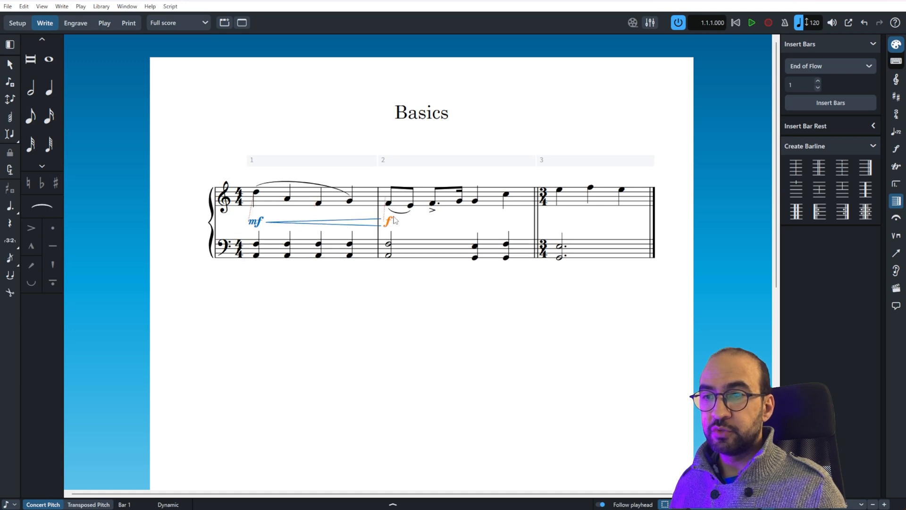
left_click(374, 303)
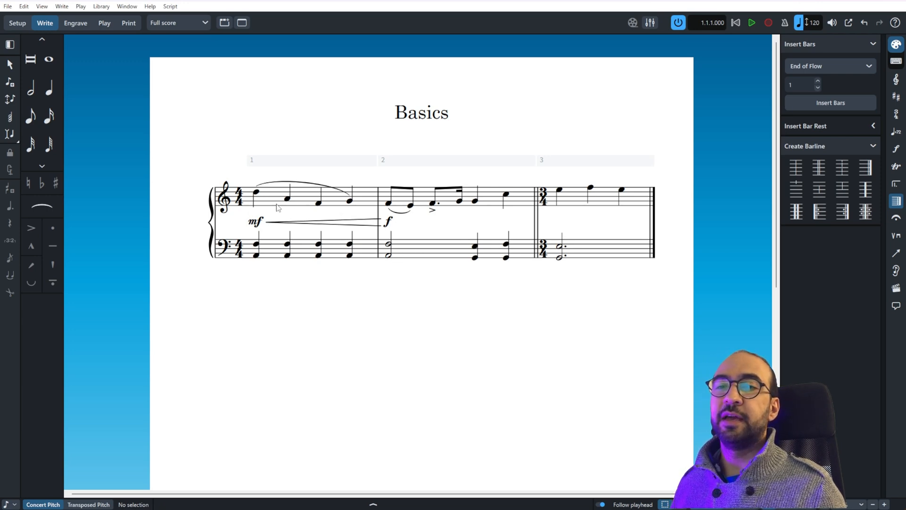
Add the suffix "espress." to the mf dynamic in bar 1 and clear the selection
left_click(254, 224)
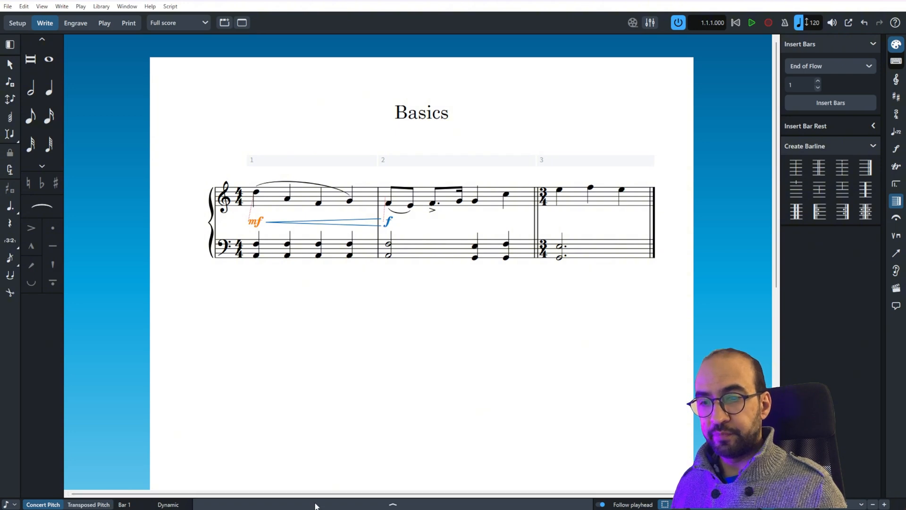
key("ctrl+8")
scroll(384, 305, "down", 1)
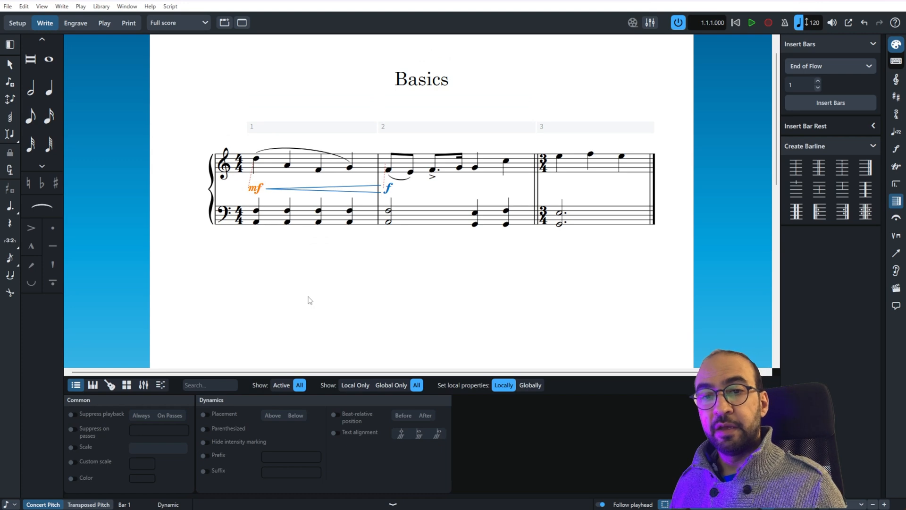
left_click(204, 471)
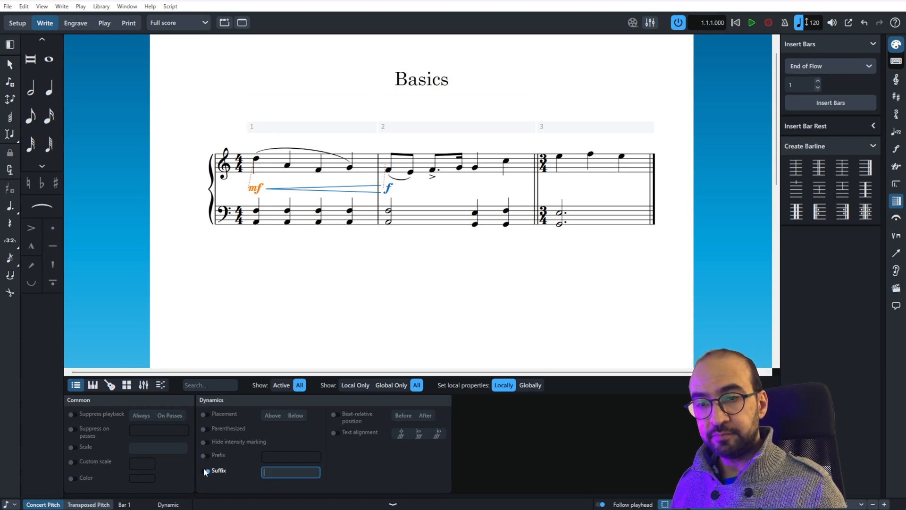
left_click(275, 474)
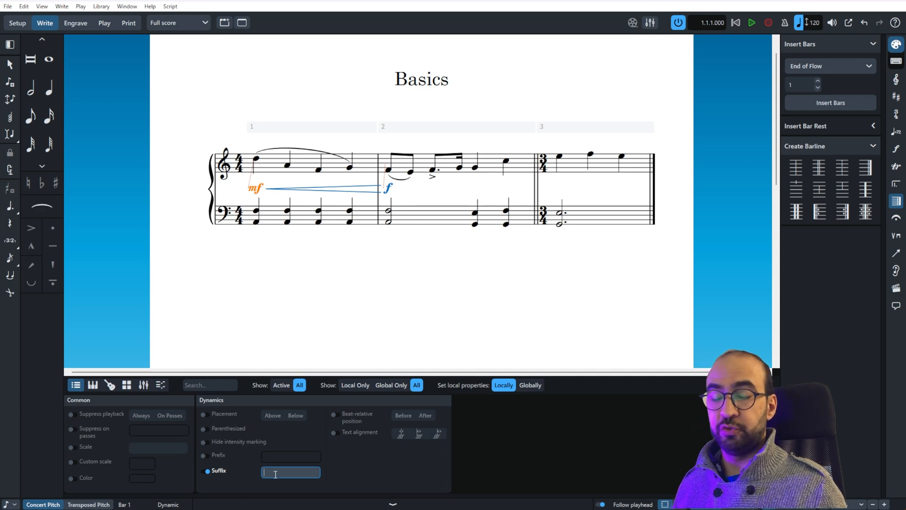
type("espress.")
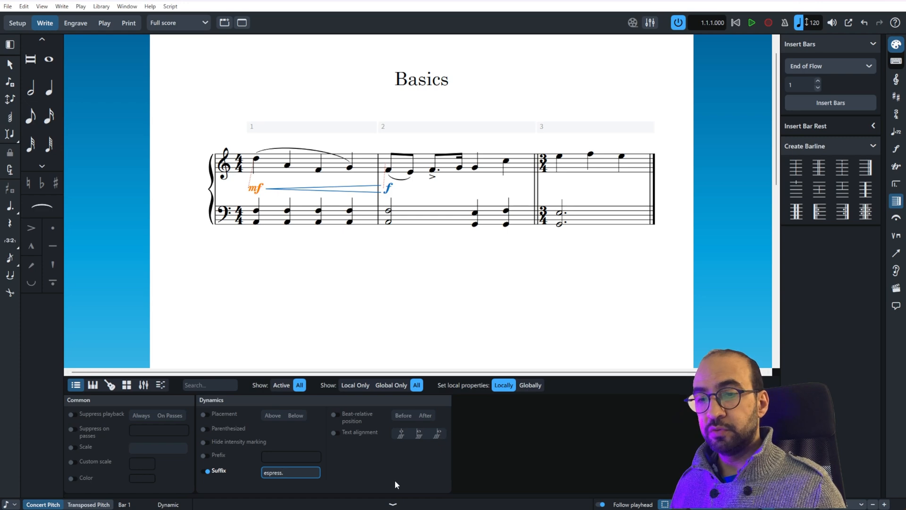
key("Return")
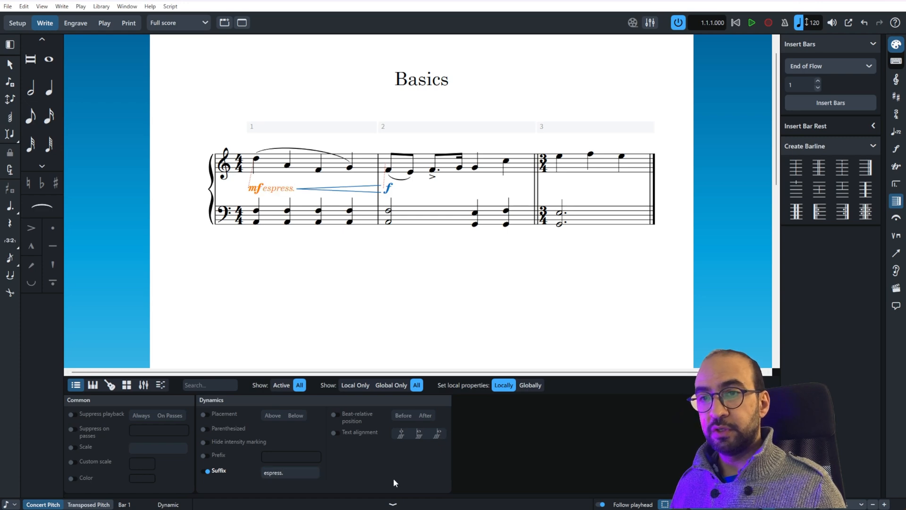
left_click(391, 505)
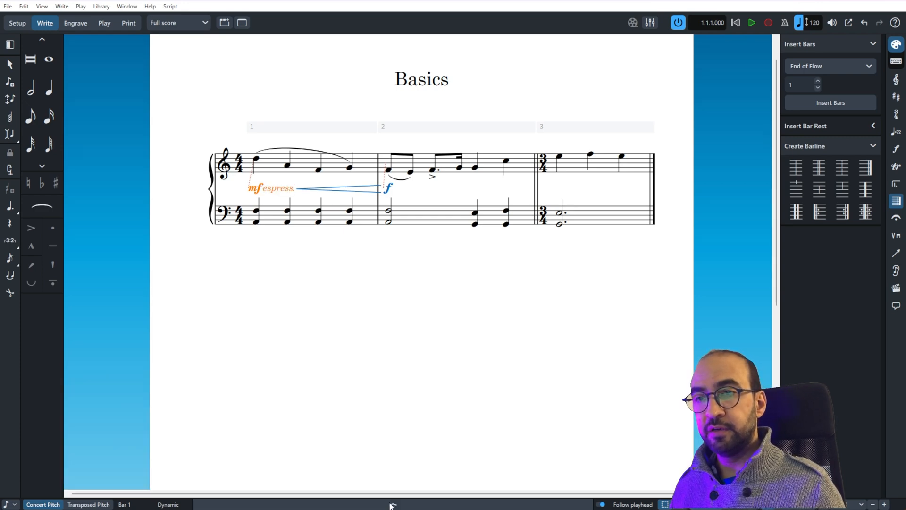
left_click(323, 296)
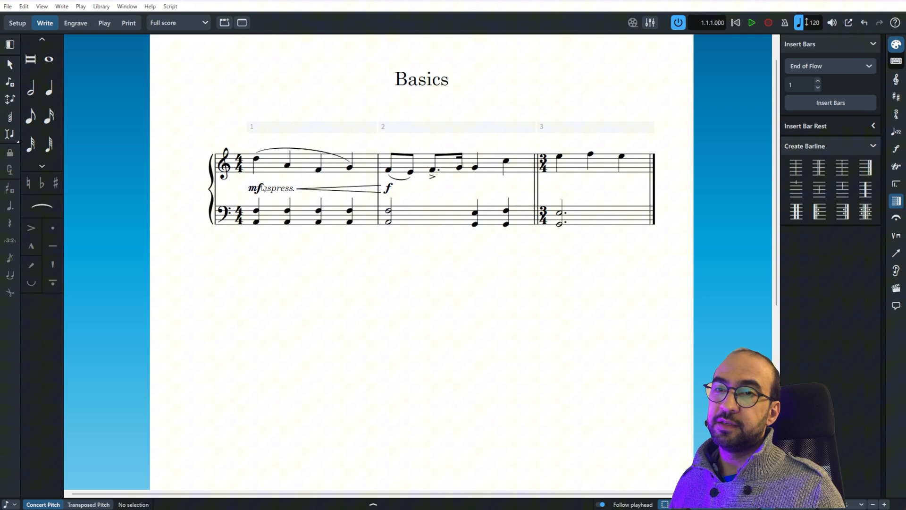
Add the tempo marking Andante q = 80 at the first treble note of bar 1
left_click(255, 160)
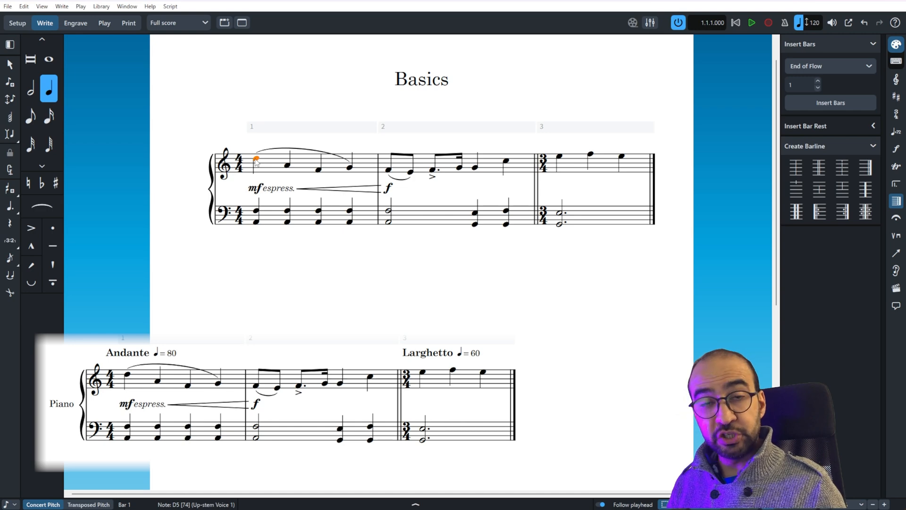
key("shift+t")
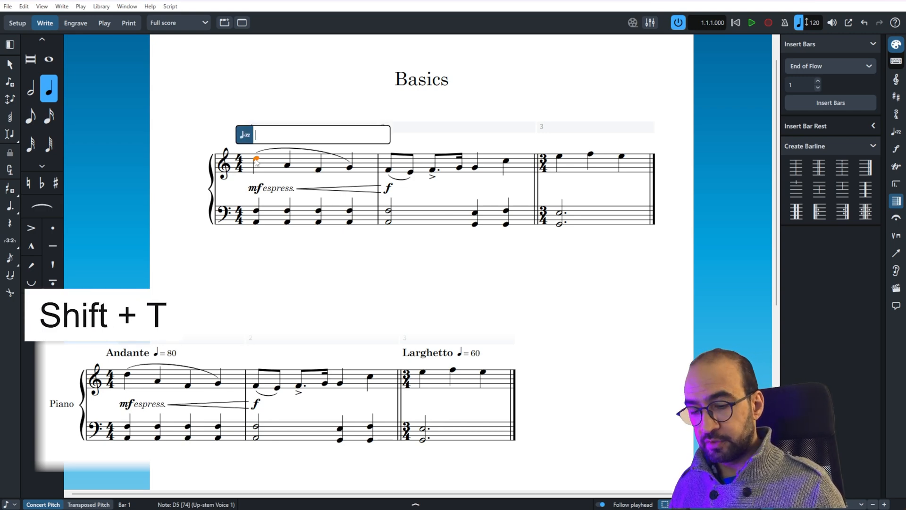
type("Andante")
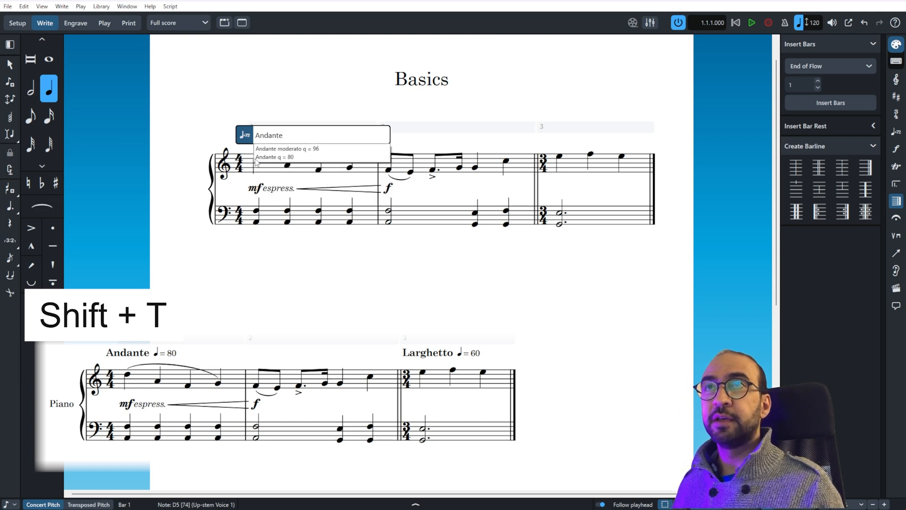
key("Down")
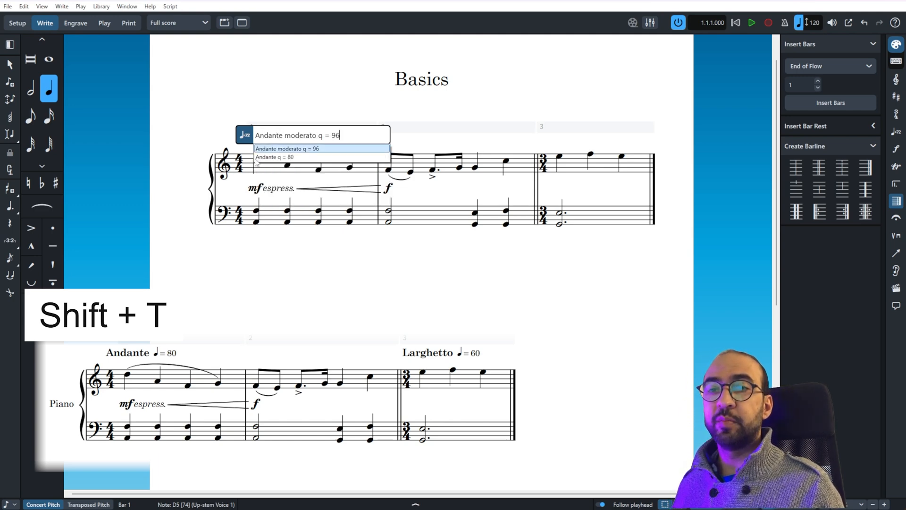
key("Down")
key("Return")
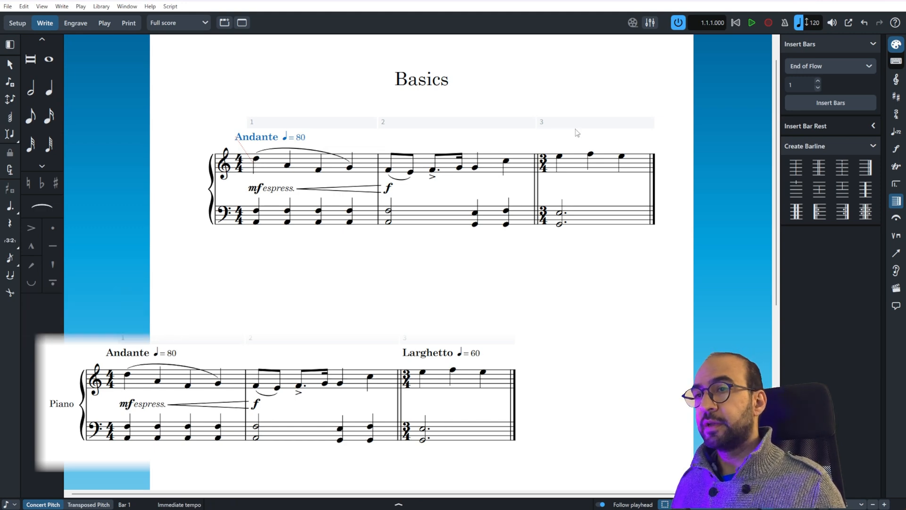
Add the absolute tempo change Larghetto, quarter note = 60, at the first treble note of bar 3 and clear the selection
left_click(561, 158)
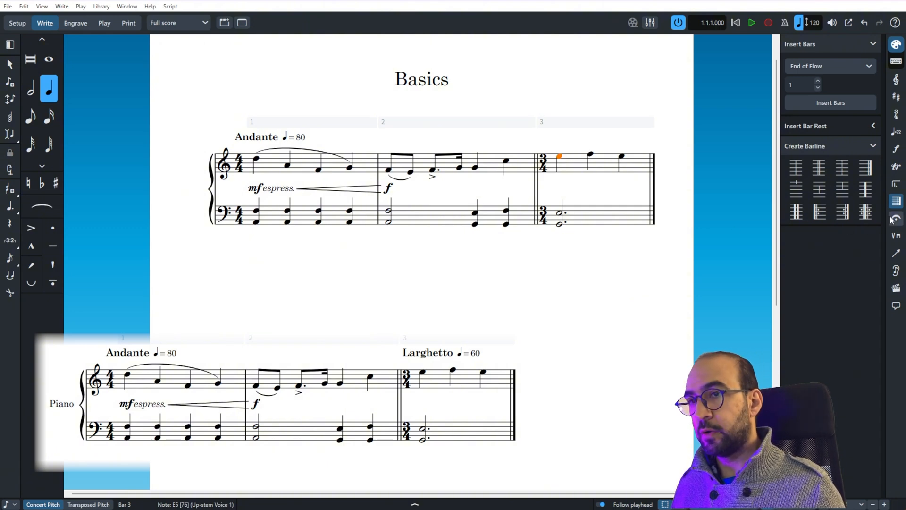
left_click(897, 134)
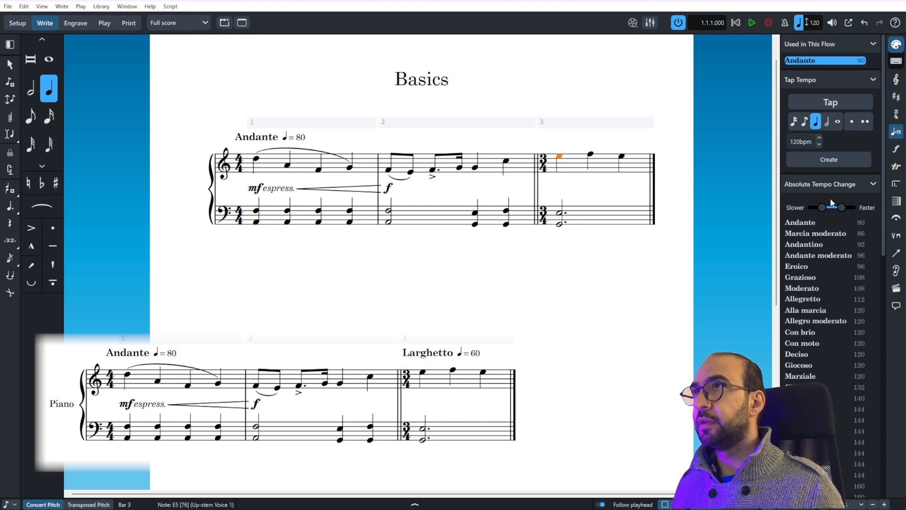
scroll(822, 258, "down", 2)
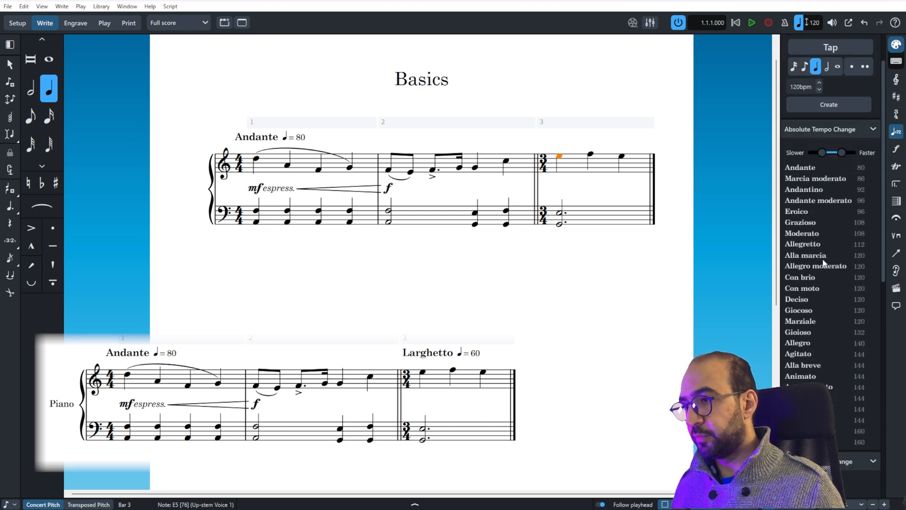
scroll(822, 259, "up", 2)
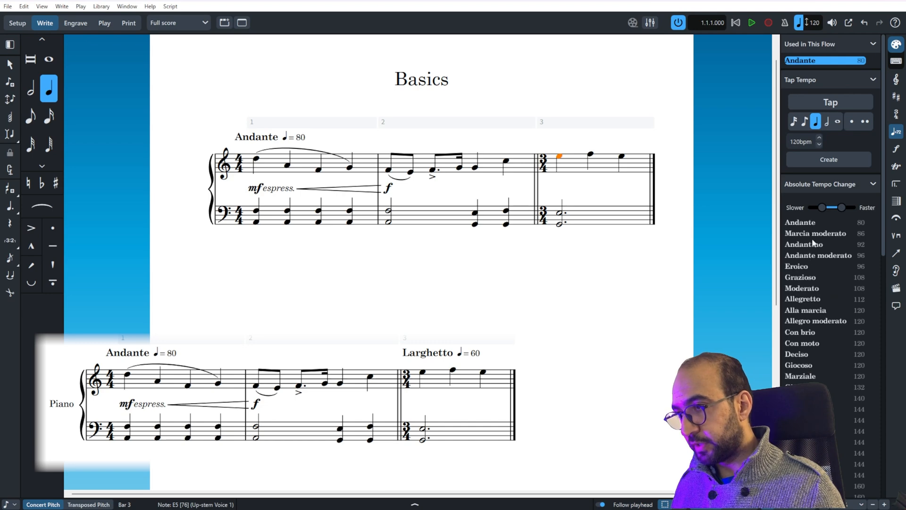
left_click_drag(821, 208, 818, 208)
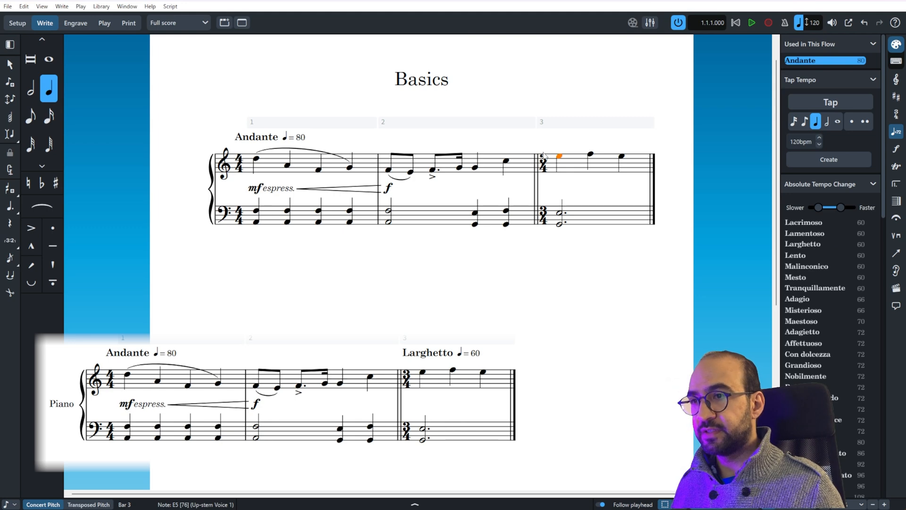
left_click(814, 245)
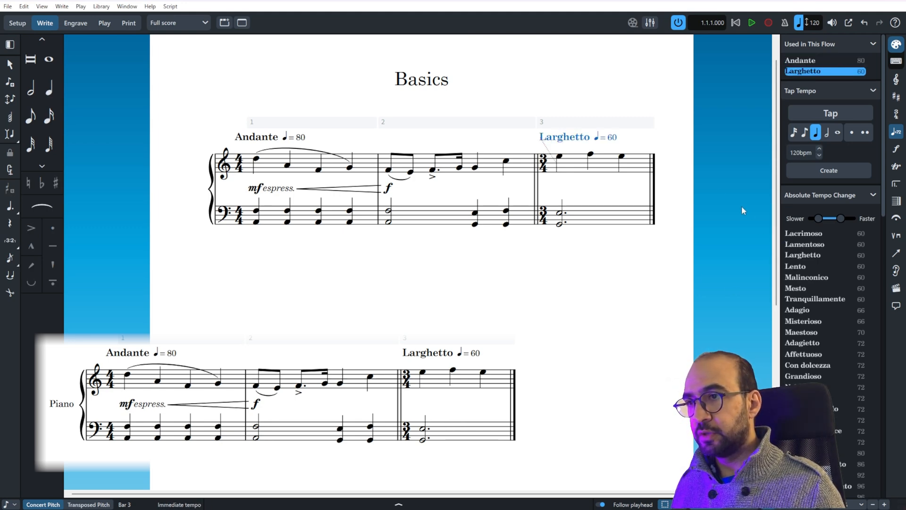
left_click(619, 191)
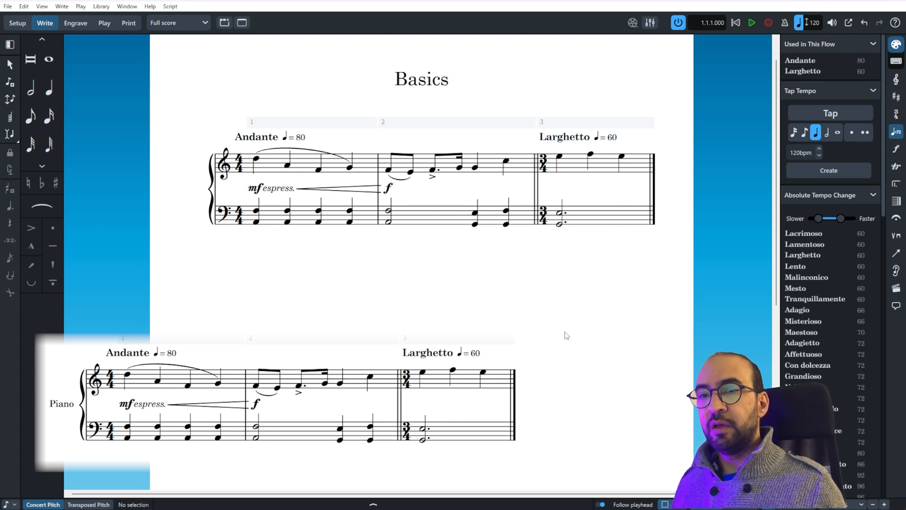
scroll(567, 336, "up", 1)
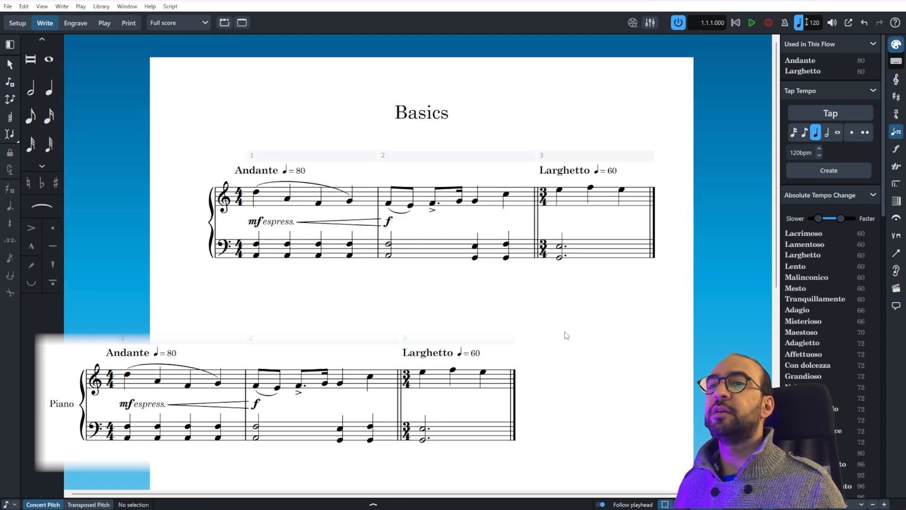
Set the full score's staff labels on the first system to Full in the Staves and Systems layout options and apply the change
scroll(567, 335, "down", 1)
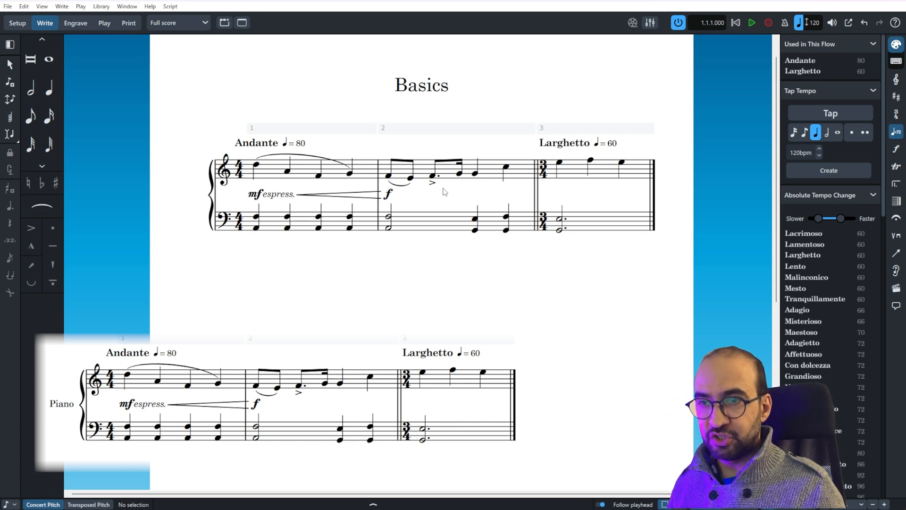
key("j")
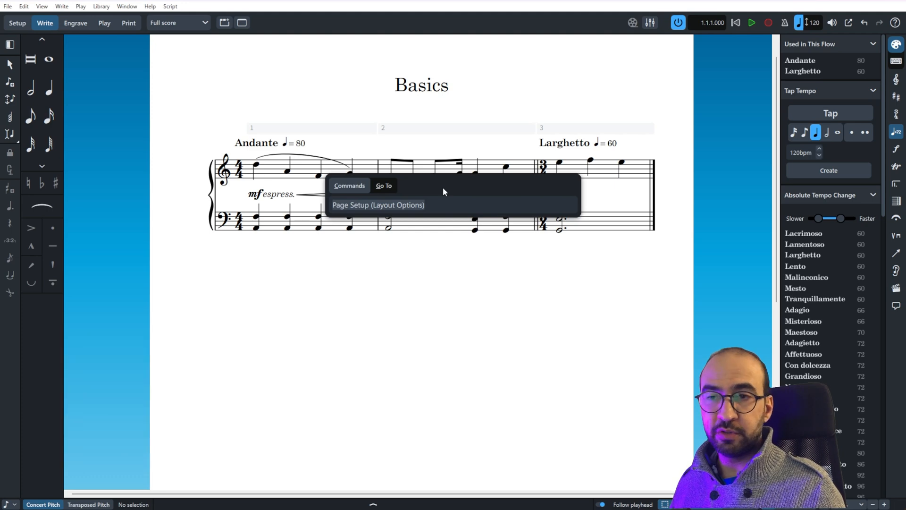
type("page setuy")
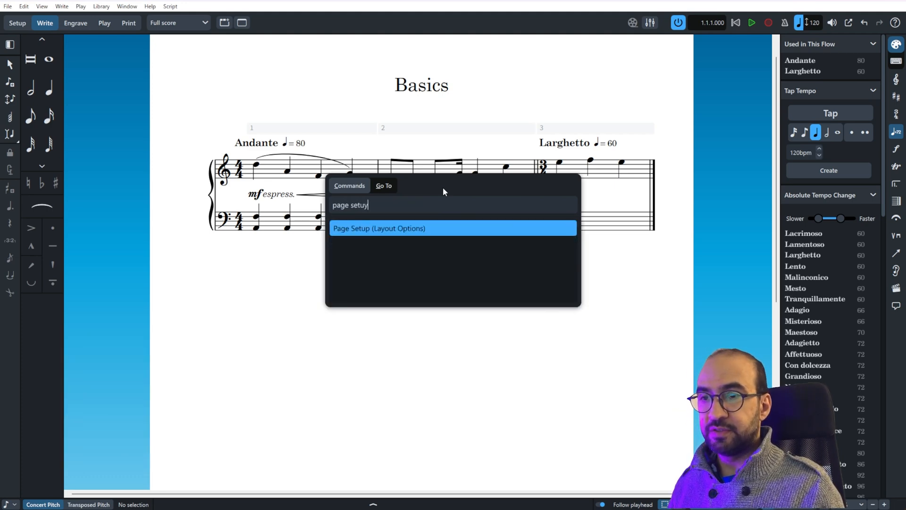
key("BackSpace")
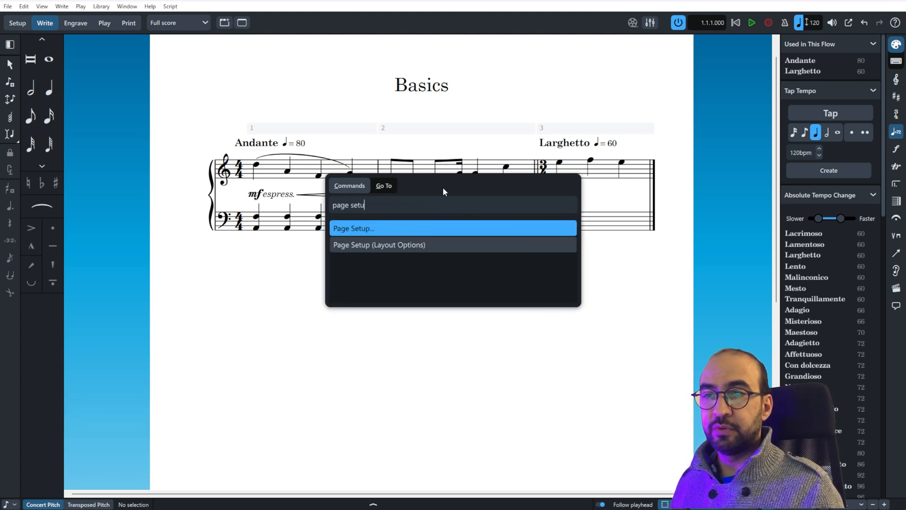
key("Down")
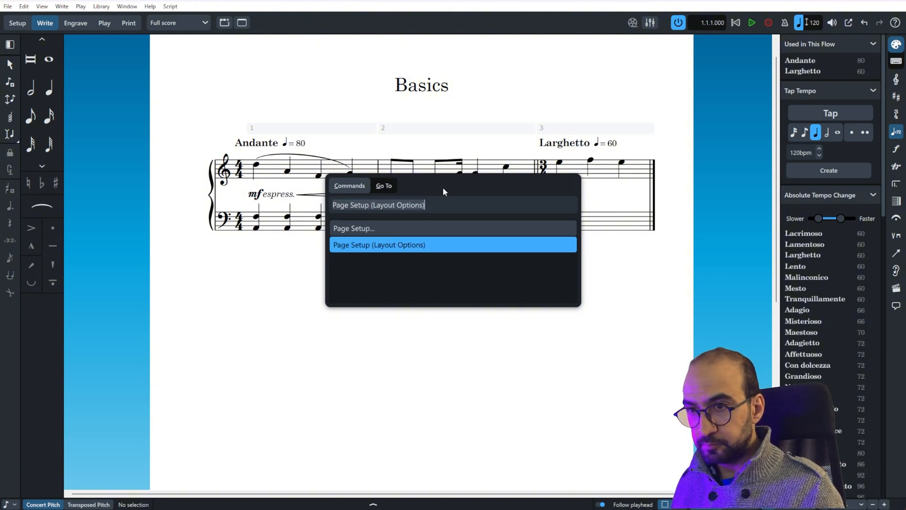
key("Return")
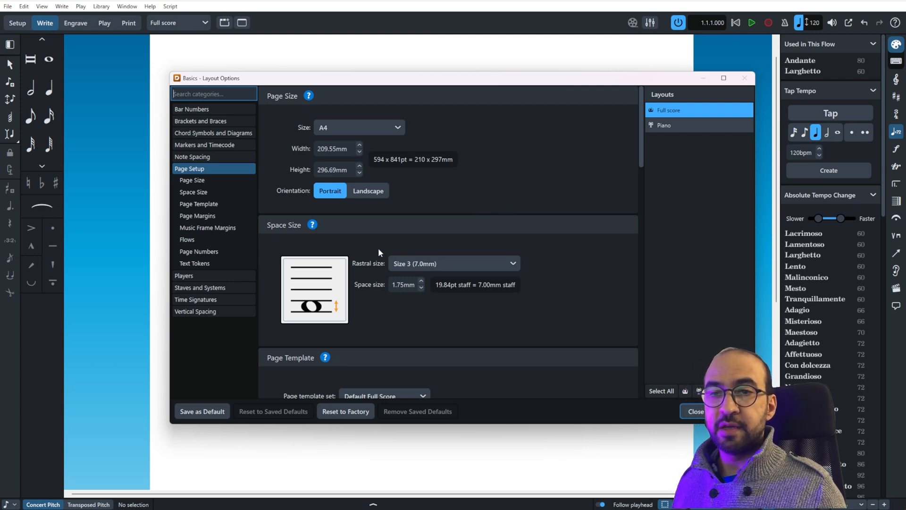
left_click(243, 287)
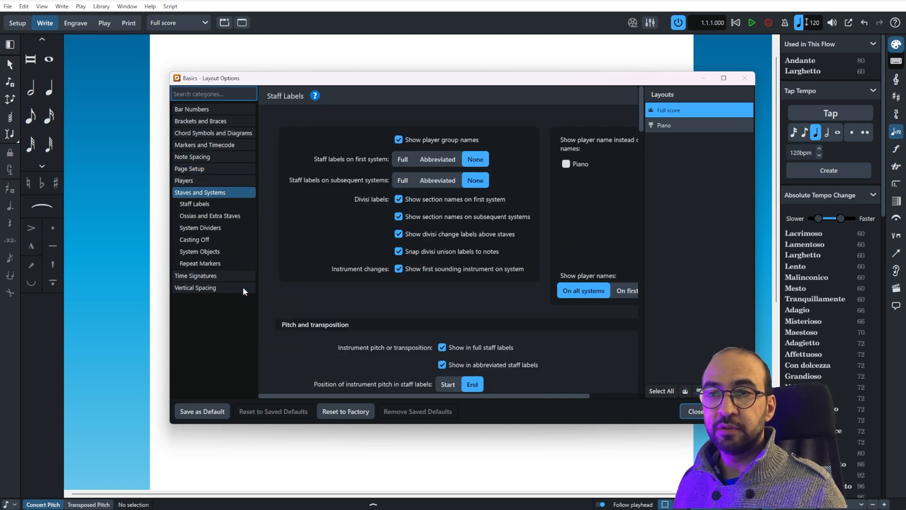
left_click(404, 161)
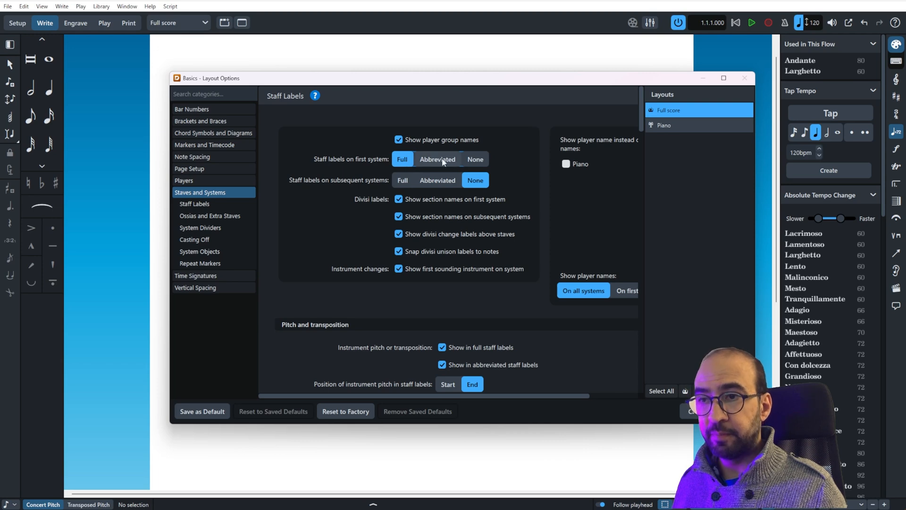
left_click_drag(480, 76, 680, 51)
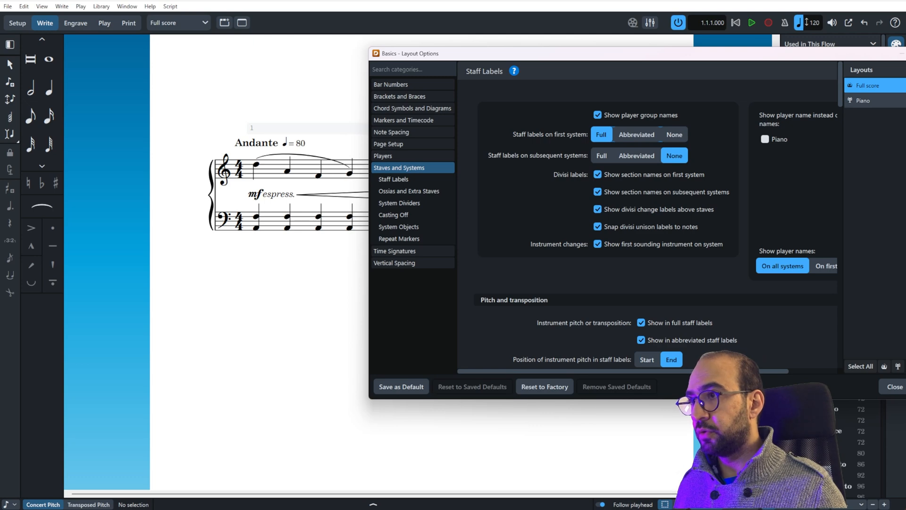
left_click(903, 390)
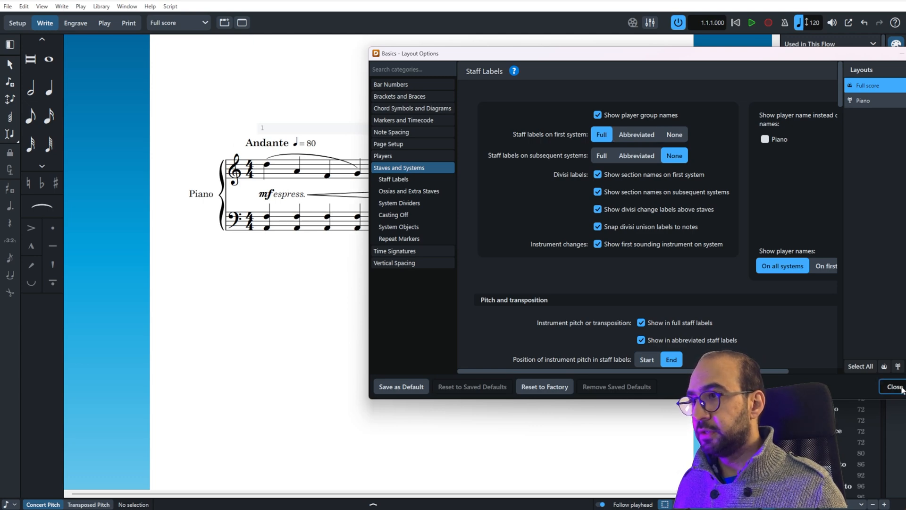